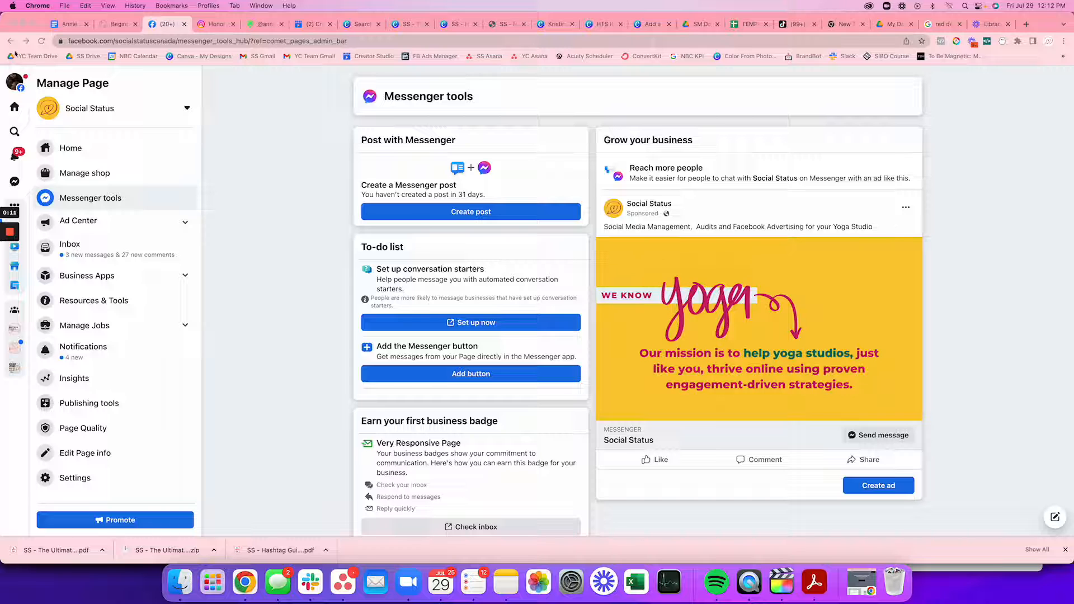
# Step: Open the Social Status page's Messenger tools and start the setup of conversation starters
pyautogui.click(10, 41)
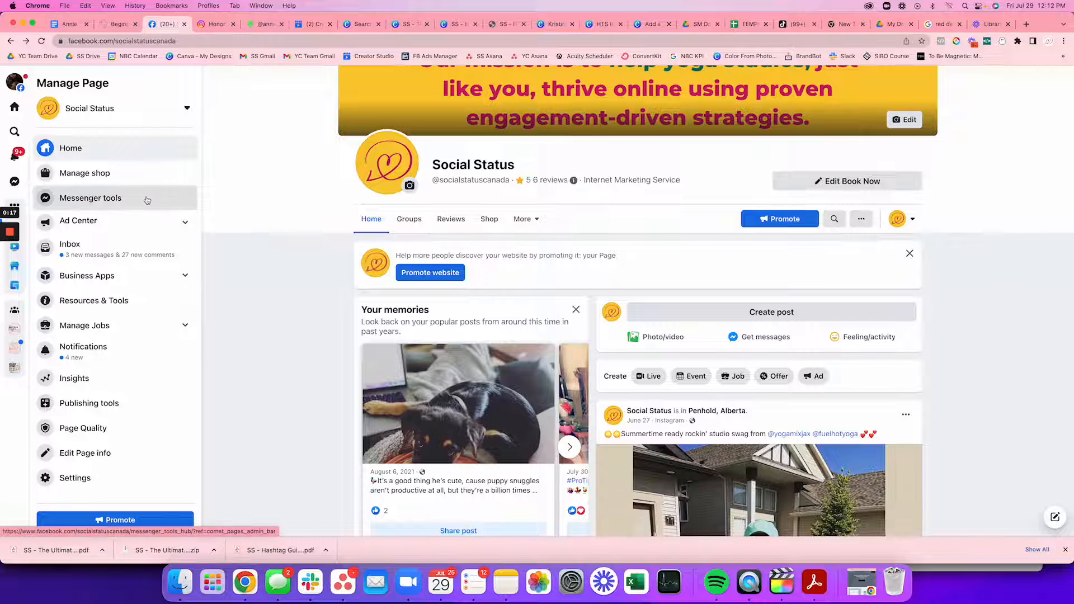
pyautogui.click(147, 201)
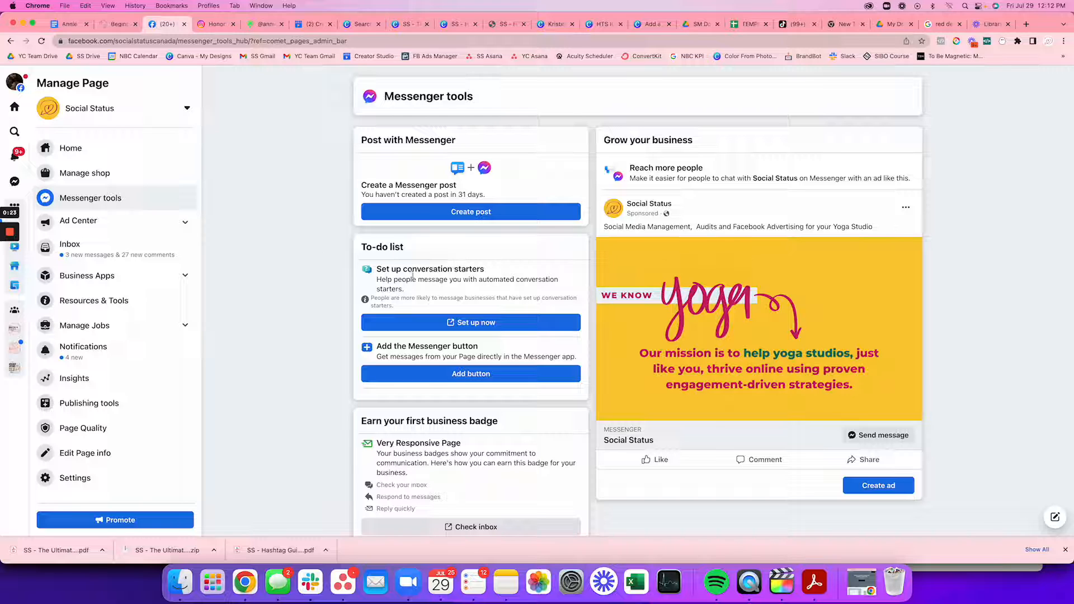
pyautogui.moveTo(492, 272); pyautogui.dragTo(376, 271)
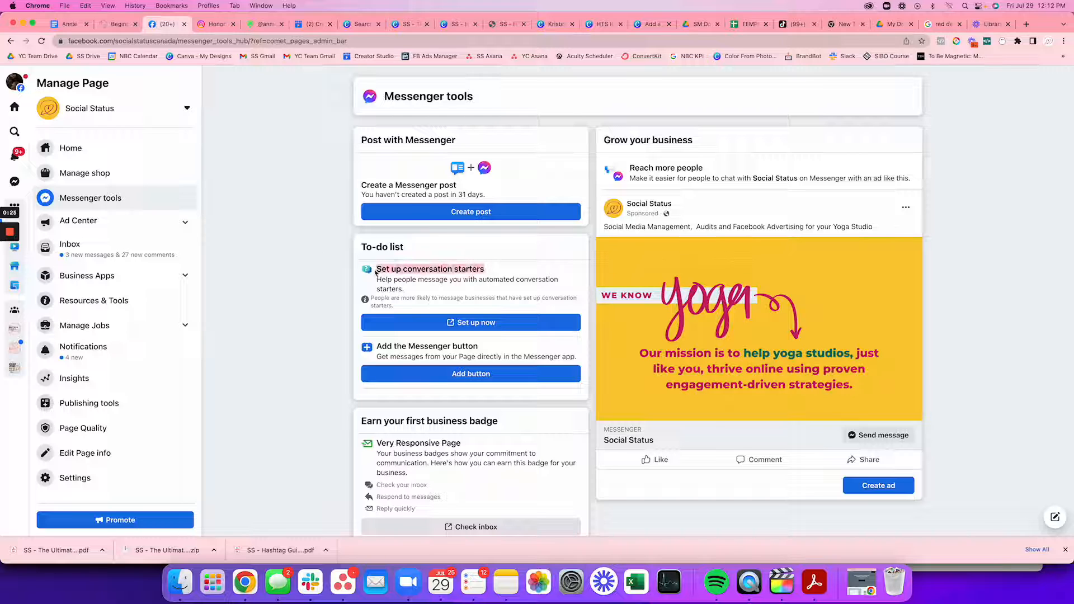
pyautogui.click(510, 324)
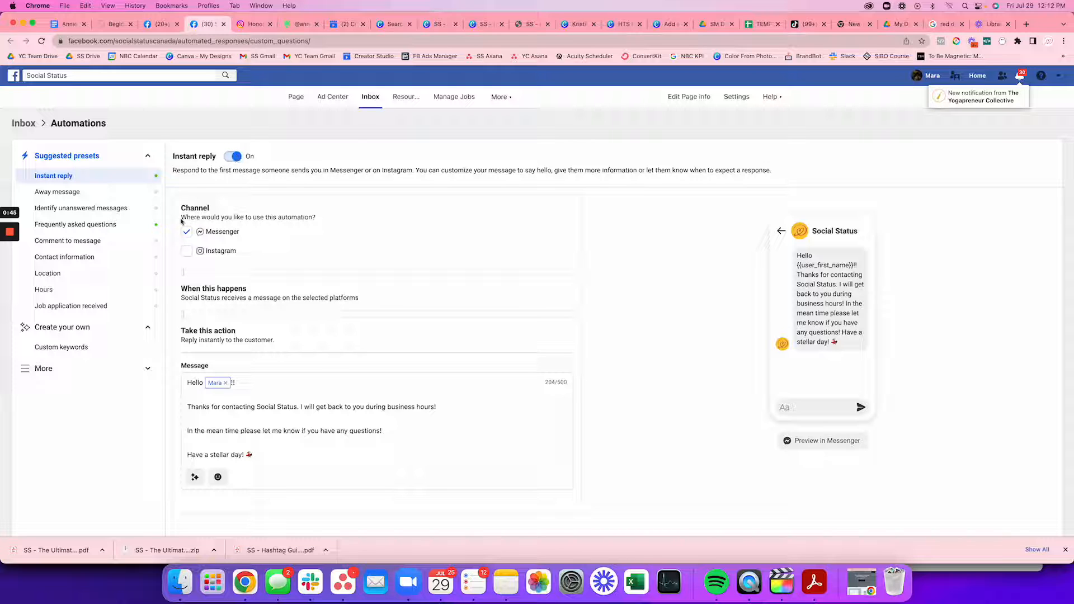
# Step: Examine the instant reply preset's channels, trigger, message text and personalization options
pyautogui.moveTo(181, 222); pyautogui.dragTo(320, 222)
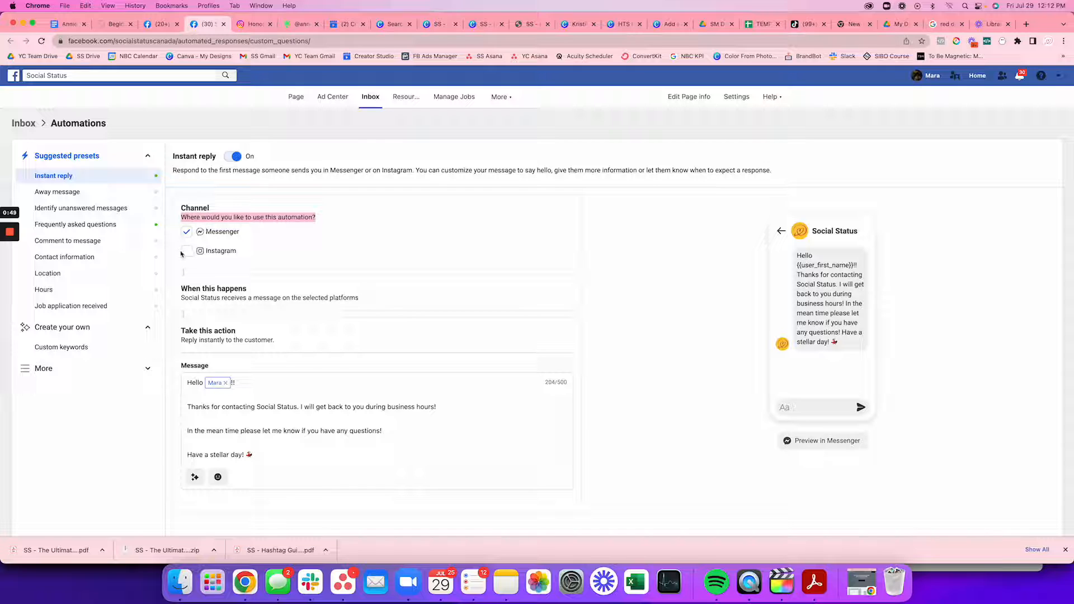
pyautogui.click(215, 299)
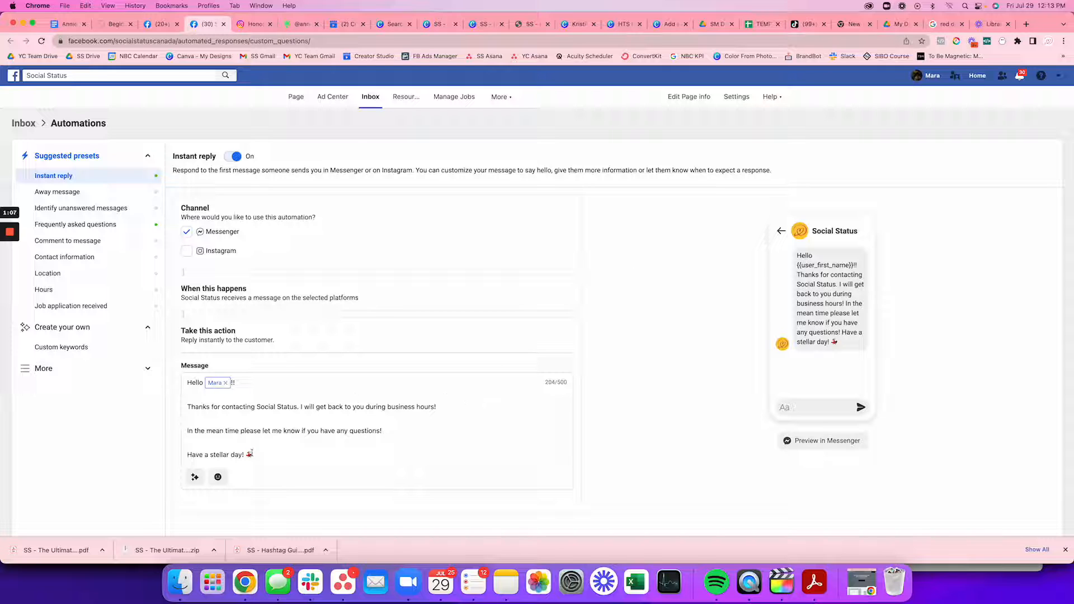
pyautogui.click(189, 381)
pyautogui.click(195, 477)
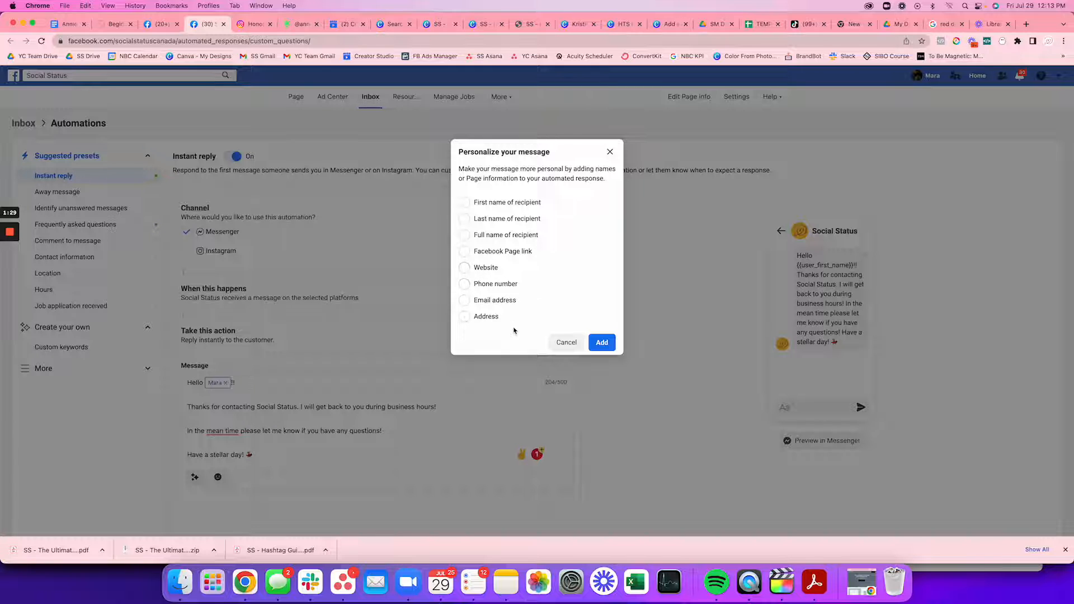
pyautogui.click(609, 152)
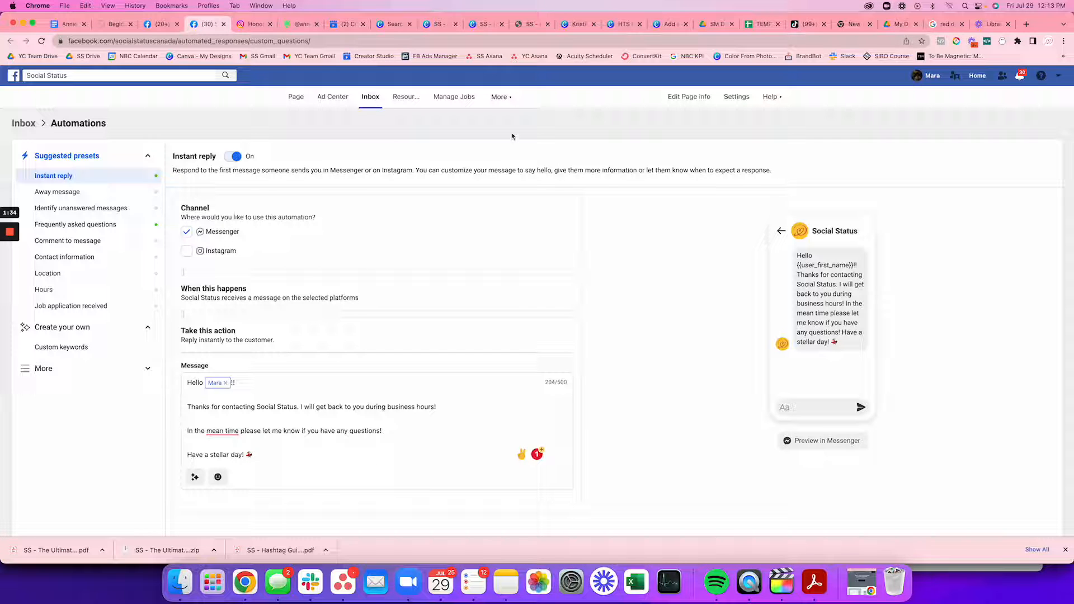
pyautogui.moveTo(553, 170); pyautogui.dragTo(754, 182)
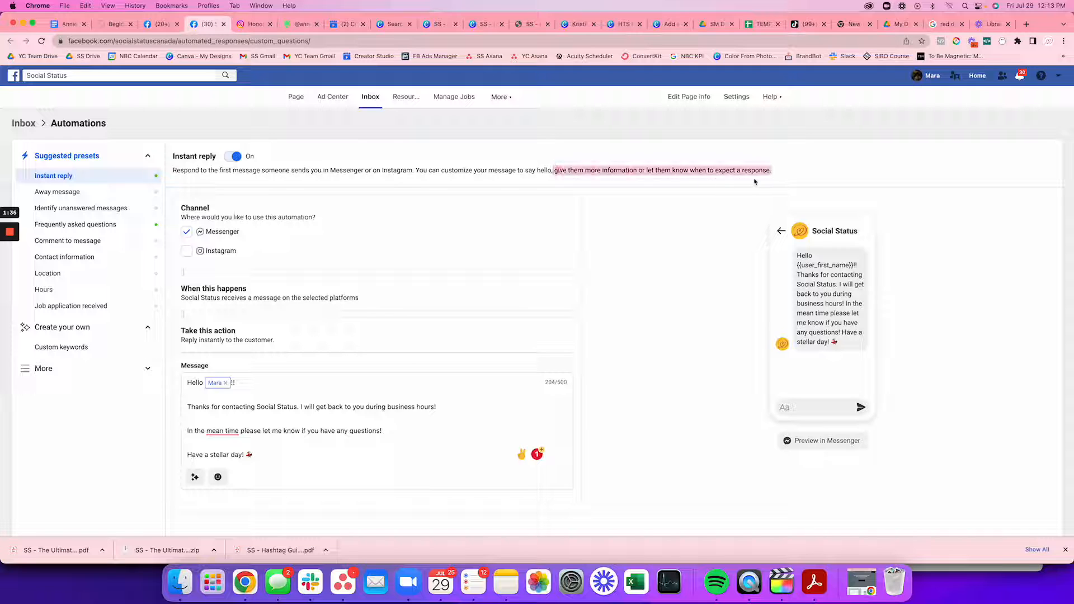
# Step: Review the away message preset's weekly hours and message text, and return to the instant reply message
pyautogui.click(80, 194)
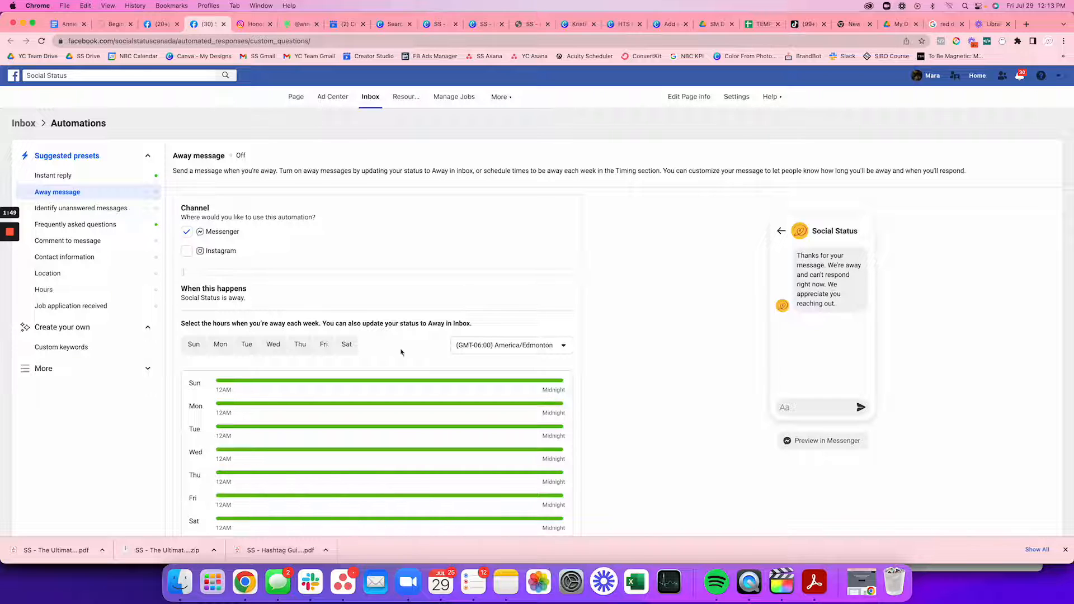
pyautogui.scroll(-5, 317, 285)
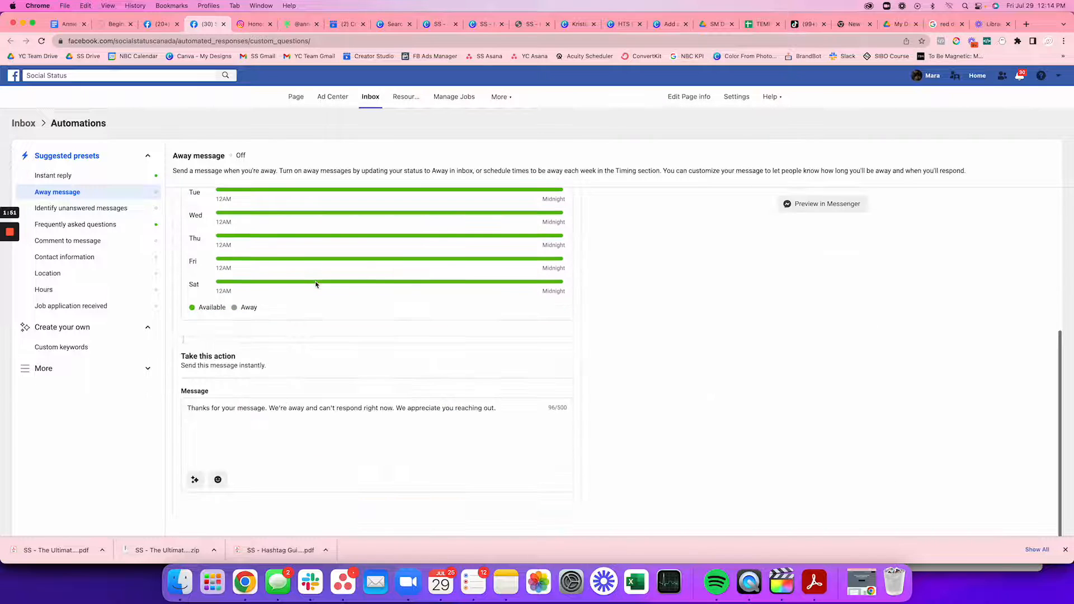
pyautogui.click(498, 407)
pyautogui.moveTo(498, 408); pyautogui.dragTo(269, 408)
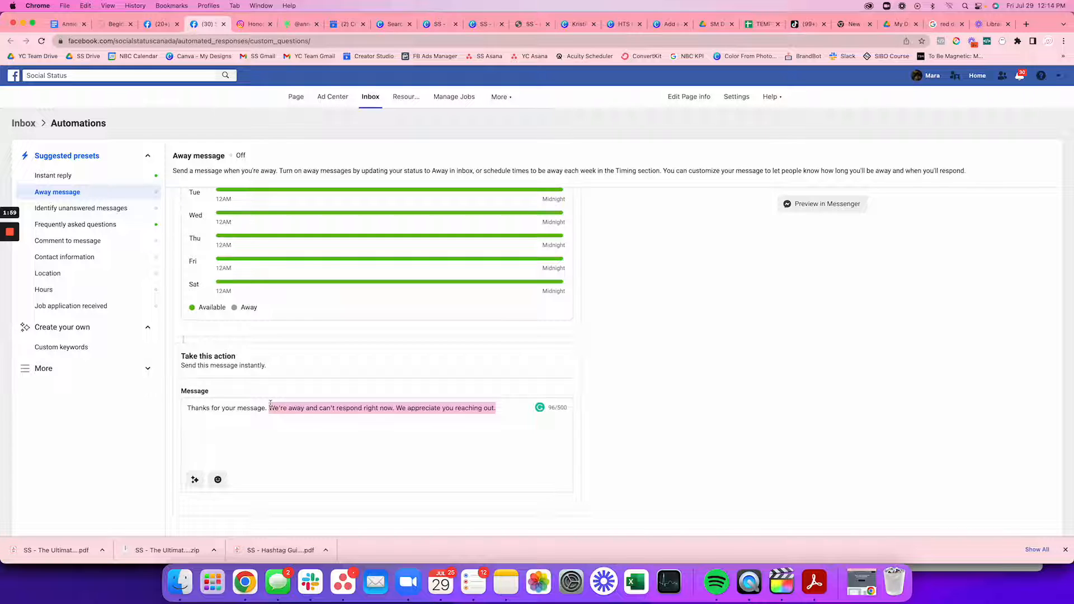
pyautogui.scroll(5, 294, 436)
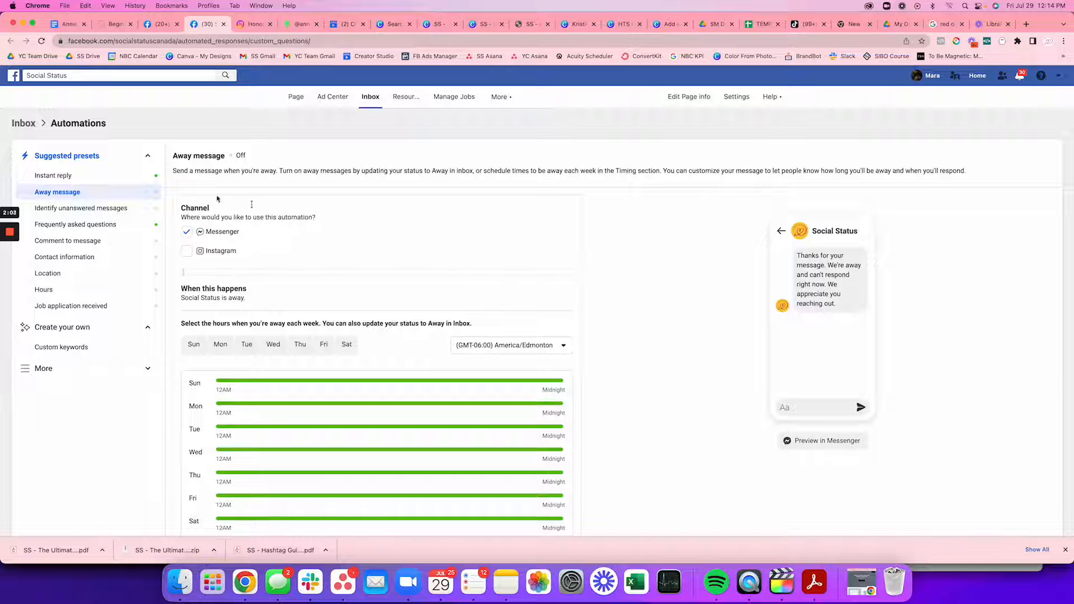
pyautogui.click(103, 175)
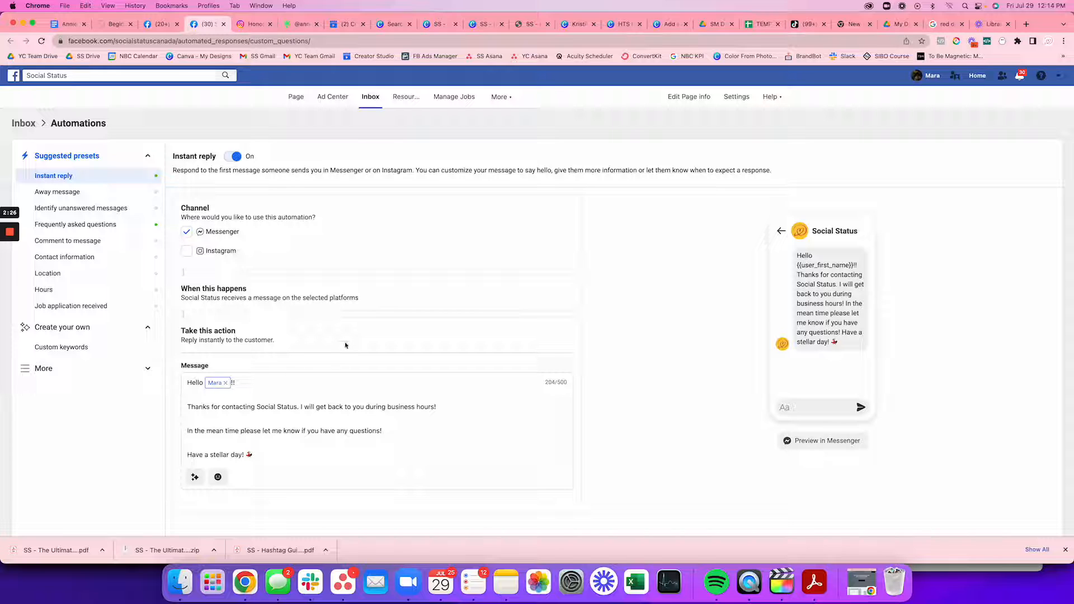
pyautogui.click(541, 386)
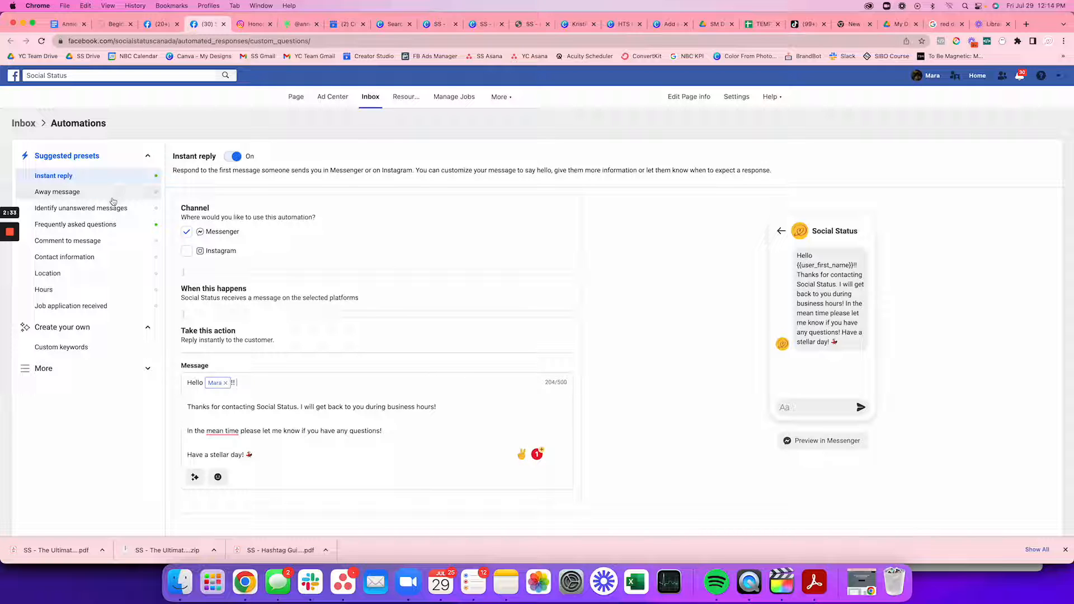
# Step: Turn on the Identify unanswered messages automation and read its description
pyautogui.click(114, 215)
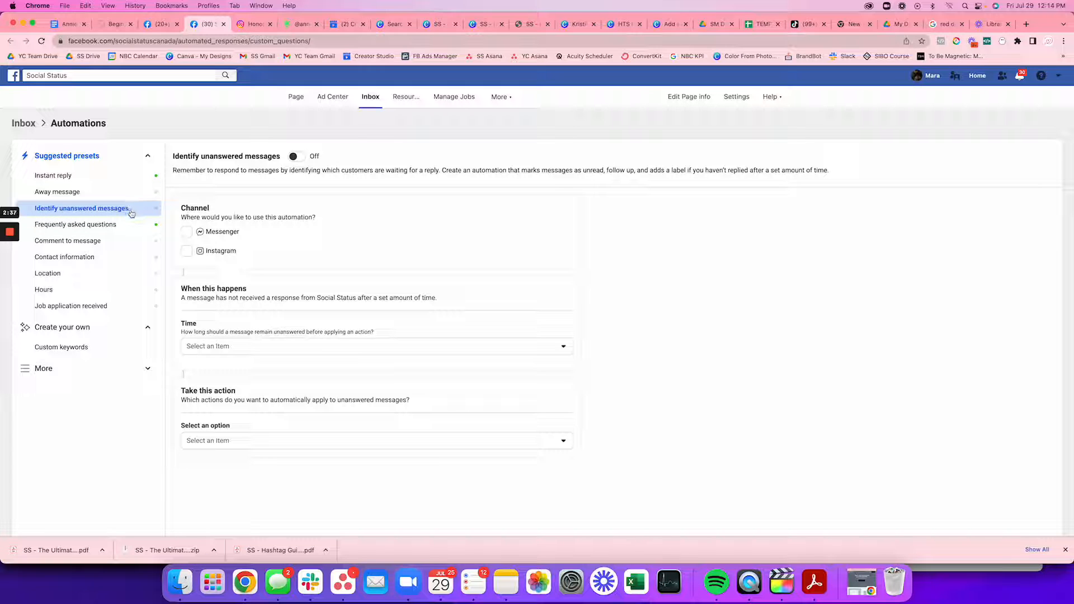
pyautogui.click(296, 156)
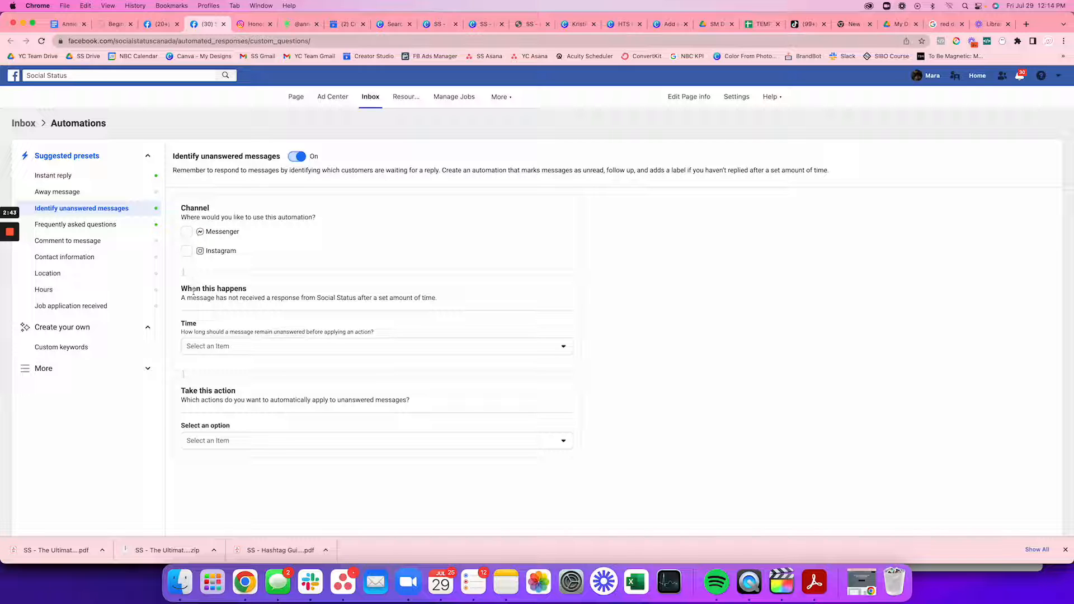
pyautogui.moveTo(176, 170); pyautogui.dragTo(839, 172)
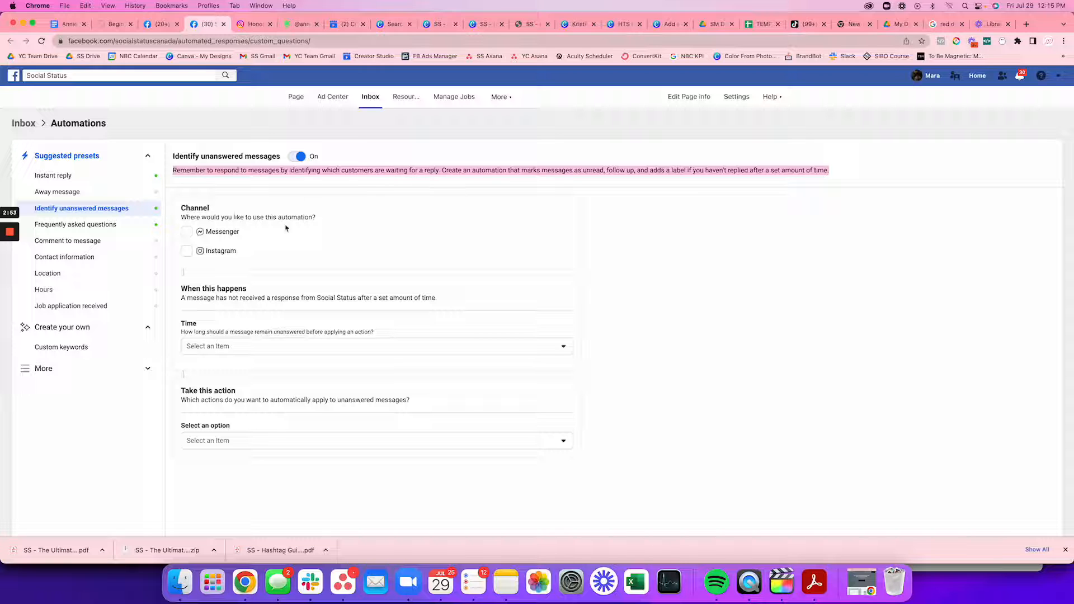
# Step: Examine the waiting time choices and automatic actions available for unanswered messages
pyautogui.click(228, 347)
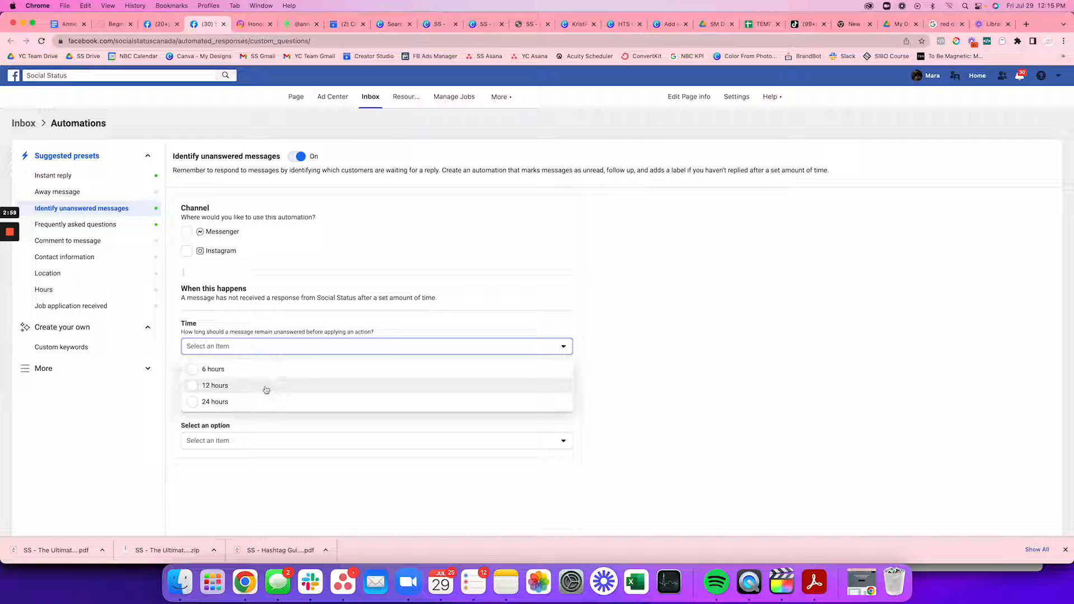
pyautogui.click(253, 469)
pyautogui.click(234, 442)
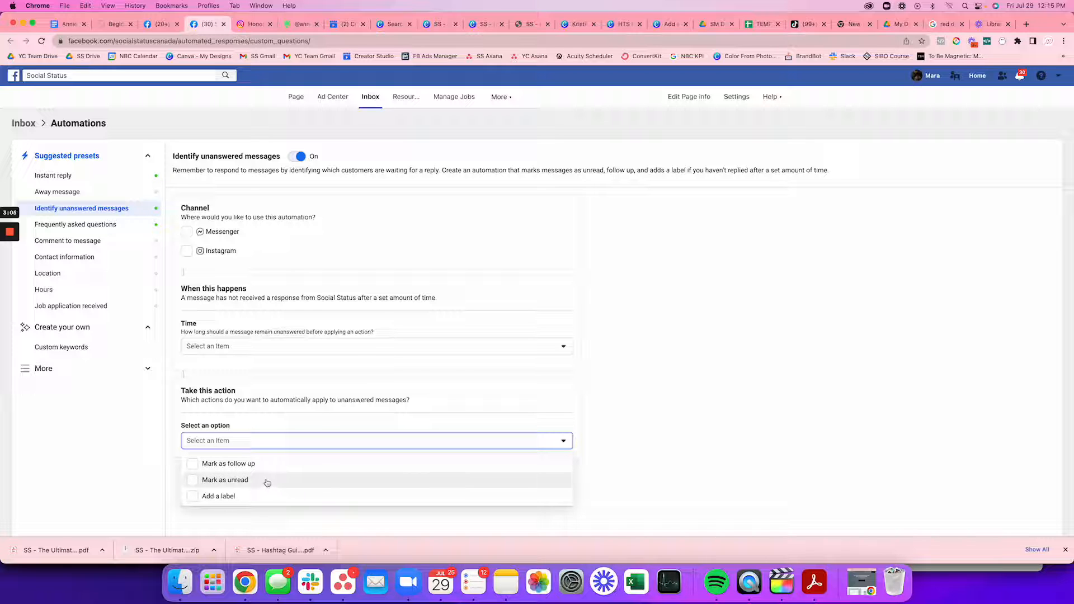
pyautogui.click(657, 419)
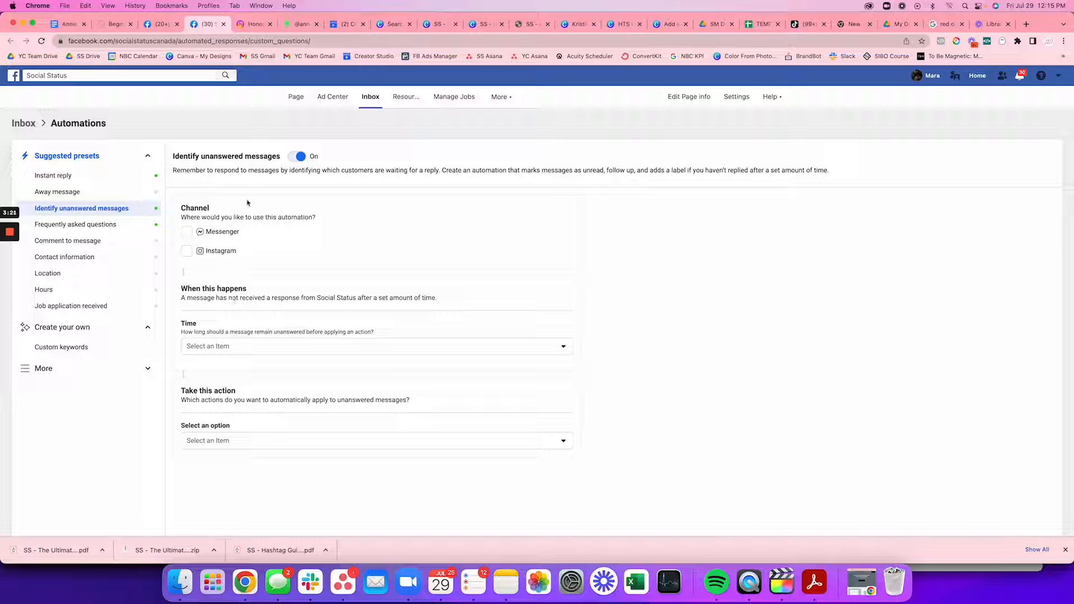
# Step: Open the Frequently asked questions preset and add a new question
pyautogui.click(103, 225)
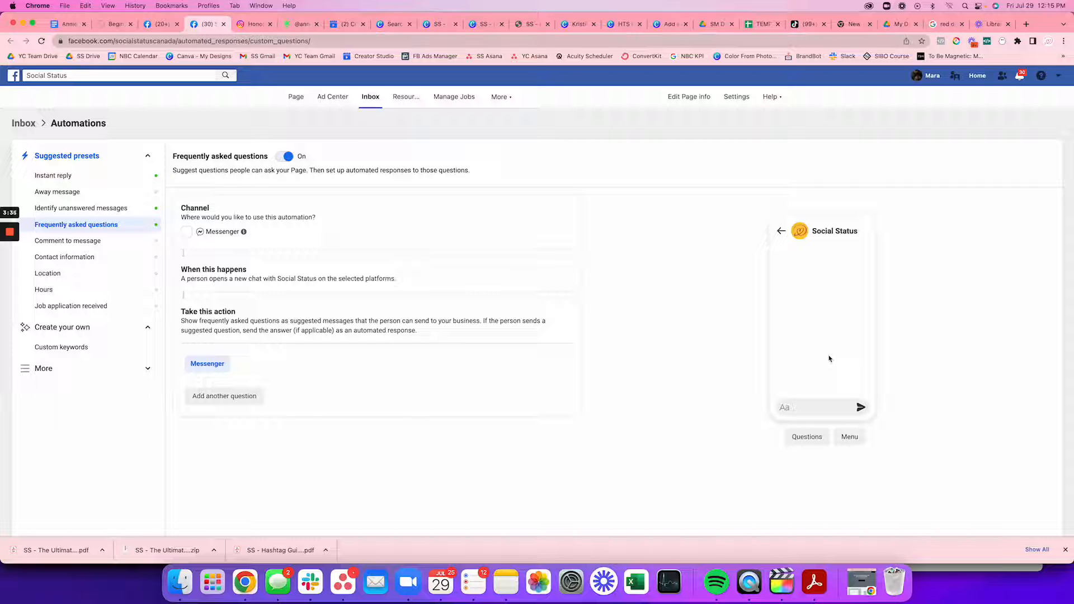
pyautogui.click(226, 397)
pyautogui.click(252, 402)
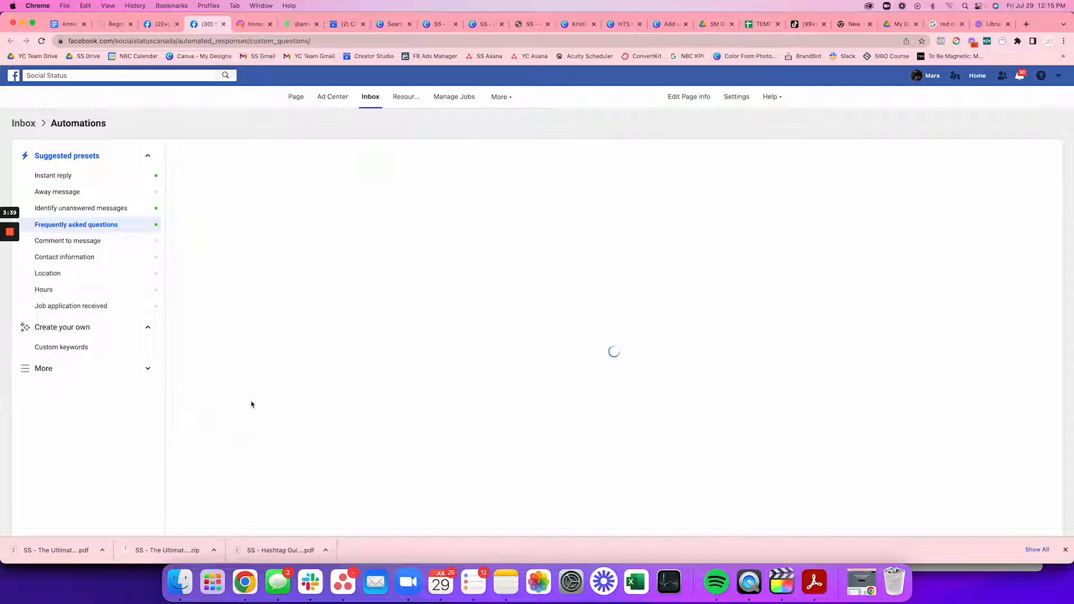
pyautogui.scroll(-2, 207, 270)
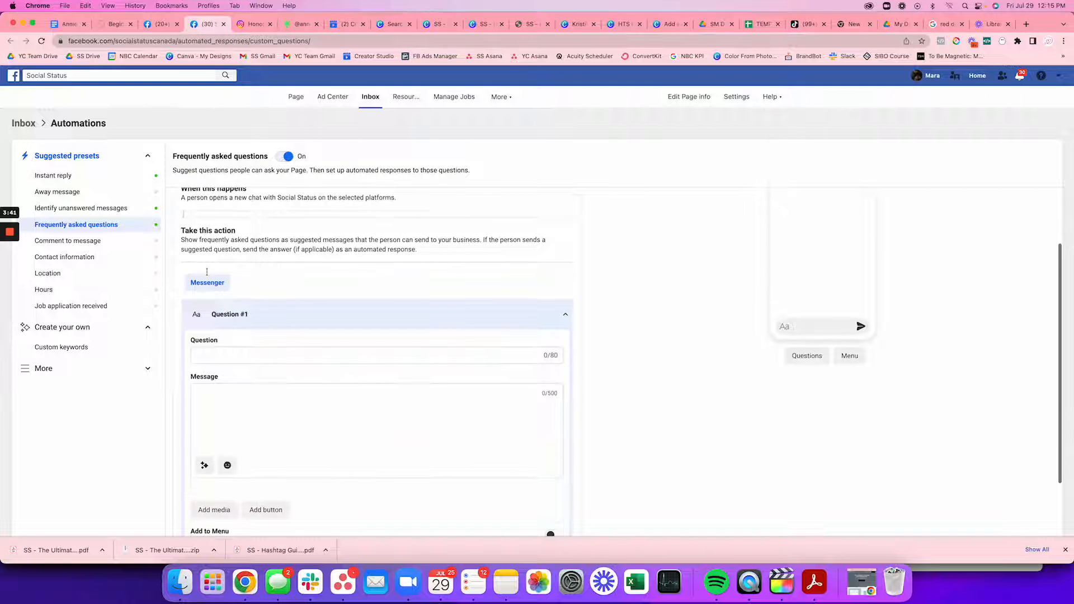
# Step: Enter "How can we work together?" as the text of Question #1
pyautogui.click(218, 354)
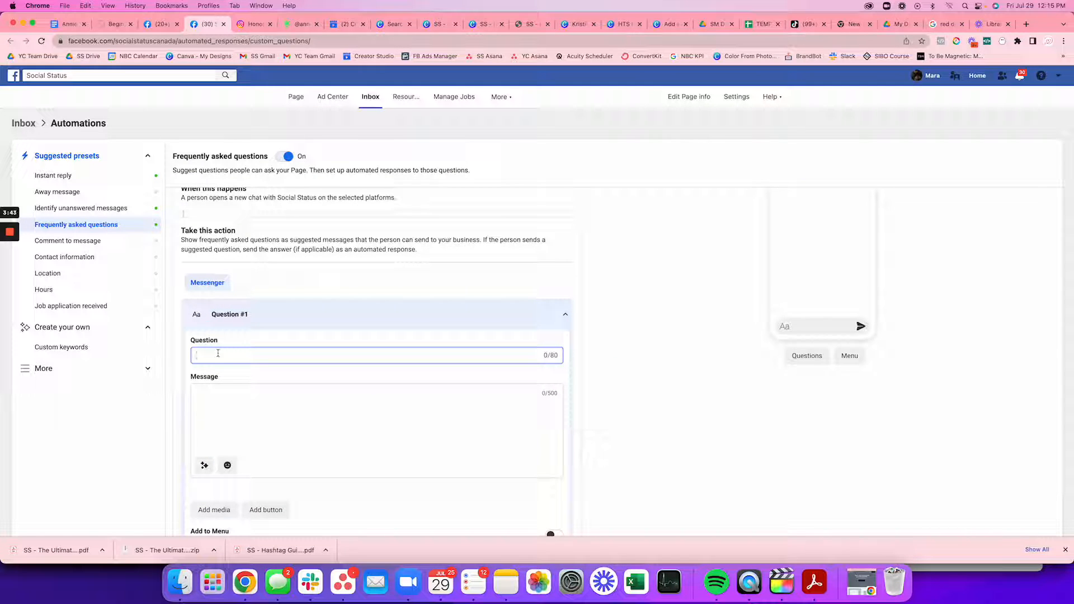
pyautogui.write('Hwo do')
pyautogui.press('BackSpace')
pyautogui.press('BackSpace')
pyautogui.press('BackSpace')
pyautogui.press('BackSpace')
pyautogui.press('BackSpace')
pyautogui.write('o can')
pyautogui.press('BackSpace')
pyautogui.press('BackSpace')
pyautogui.write('w can we work together?')
pyautogui.click(213, 399)
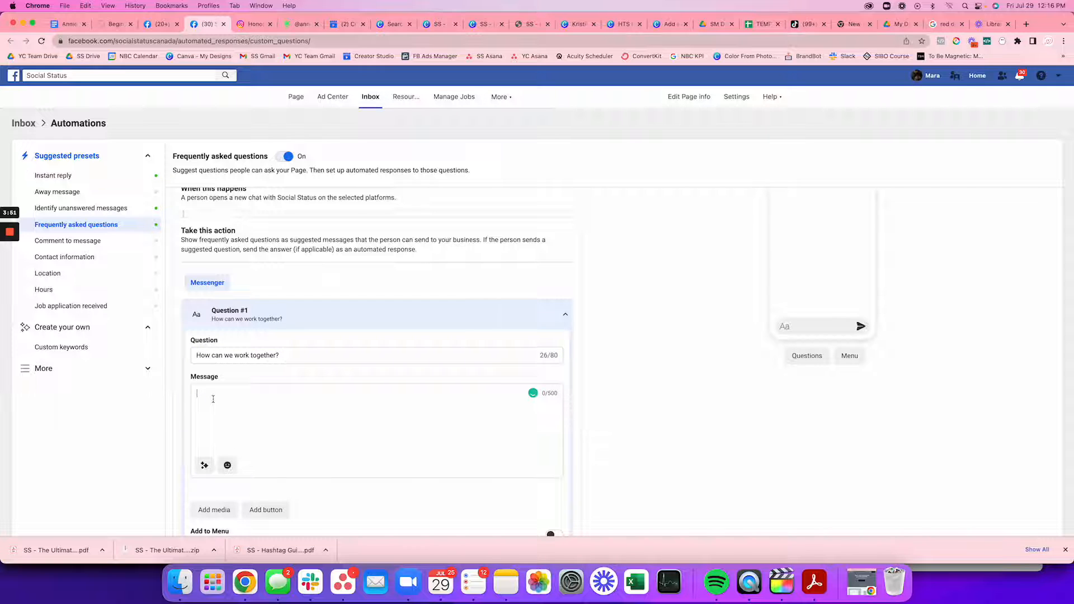
# Step: Select Messenger as the channel for the frequently asked questions automation
pyautogui.scroll(2, 651, 388)
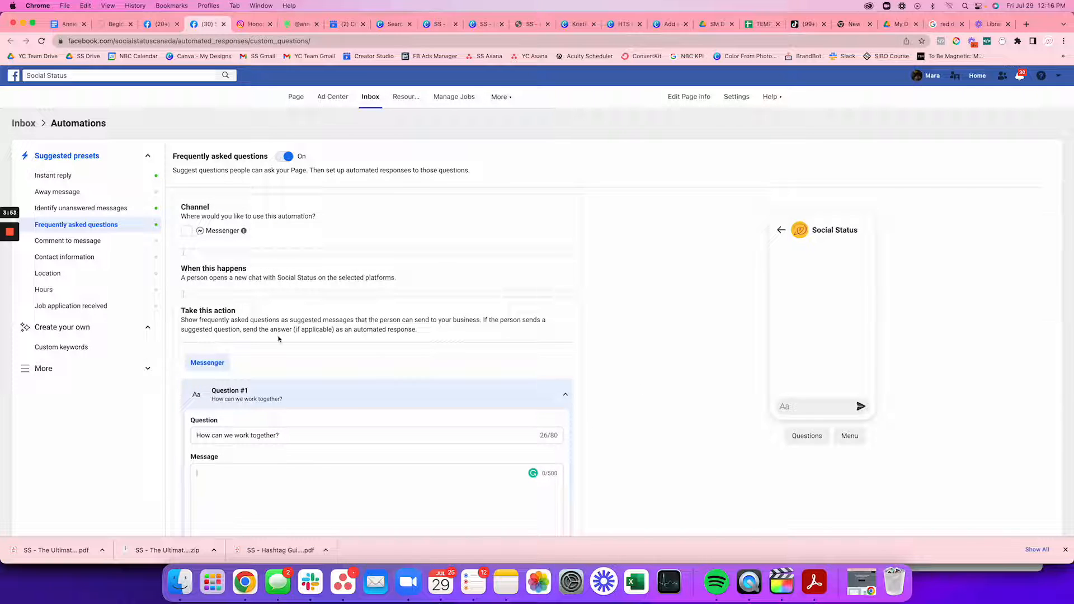
pyautogui.click(187, 230)
pyautogui.scroll(-3, 297, 325)
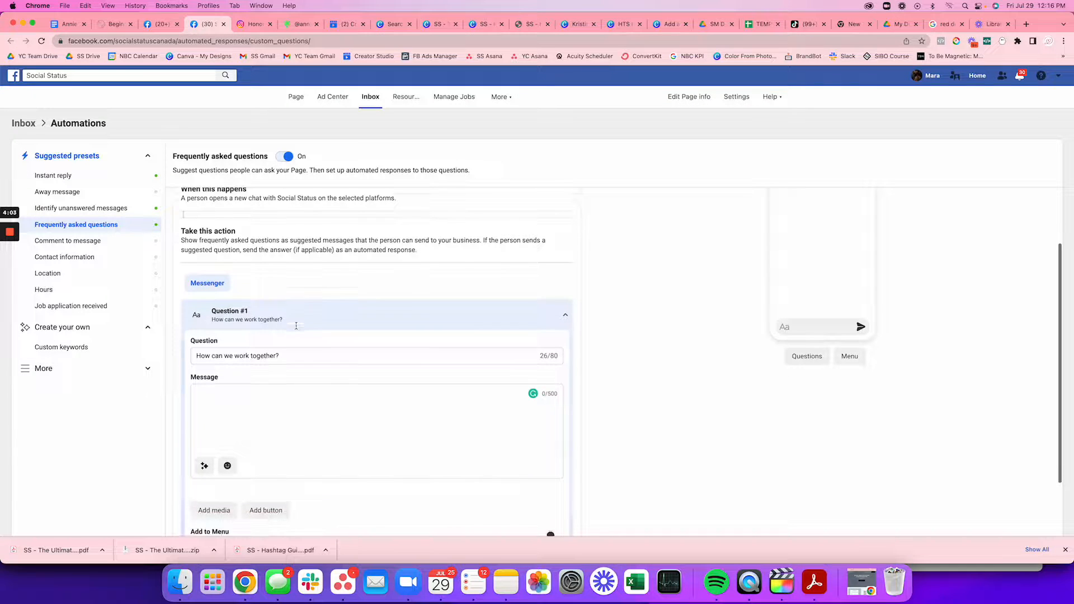
# Step: Review the personalization options available for Question #1's answer message
pyautogui.click(297, 351)
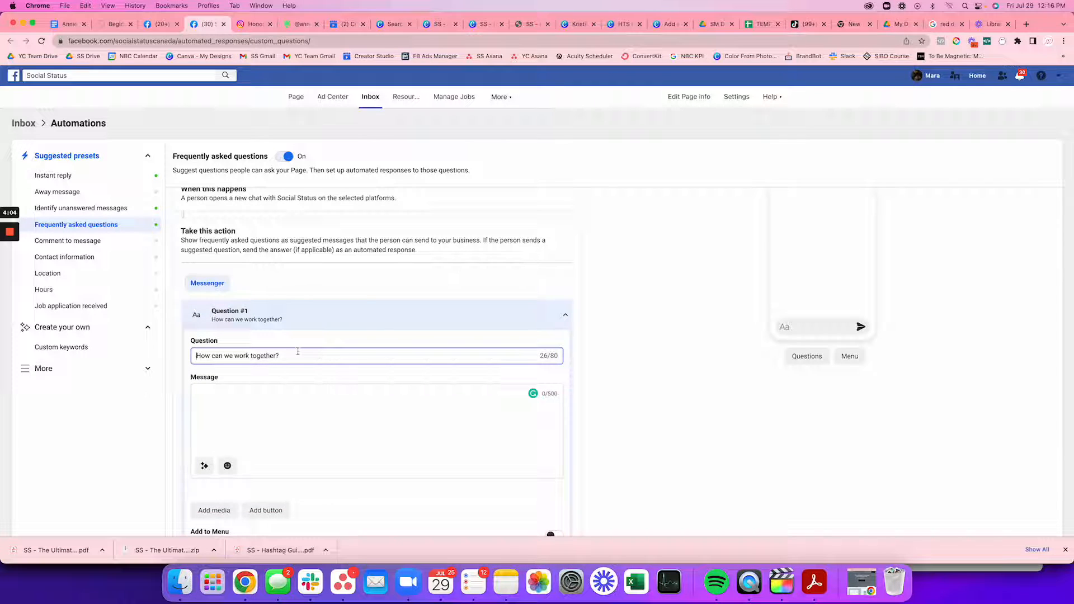
pyautogui.click(217, 405)
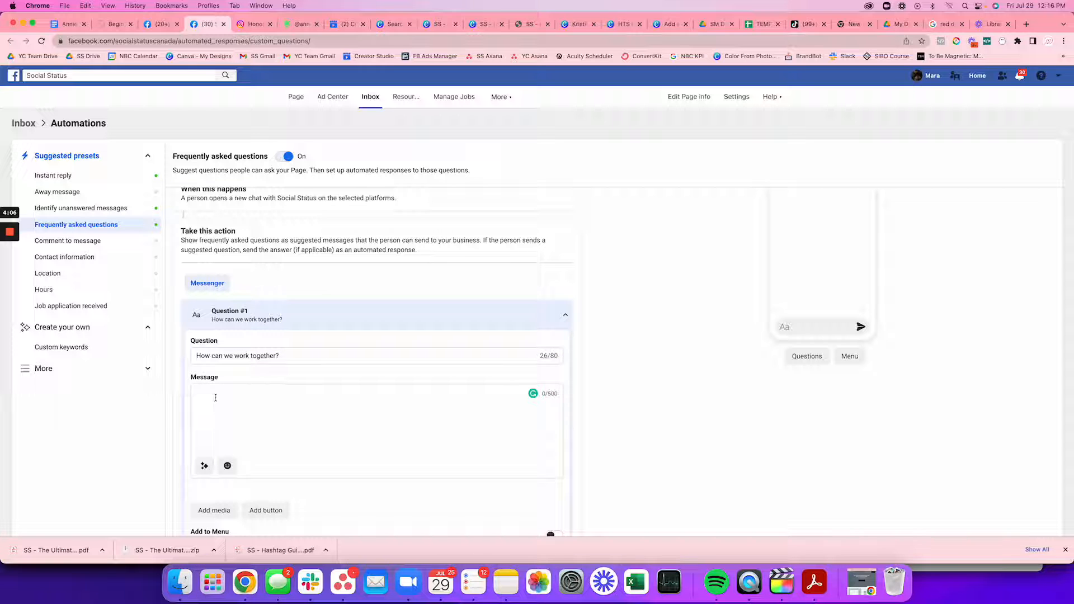
pyautogui.click(204, 465)
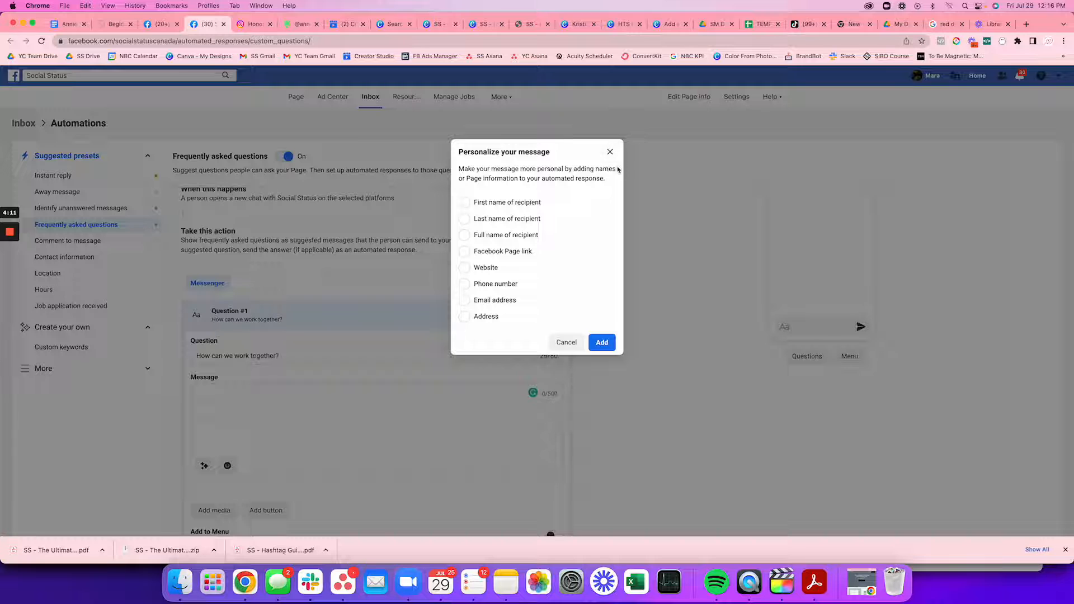
pyautogui.click(608, 152)
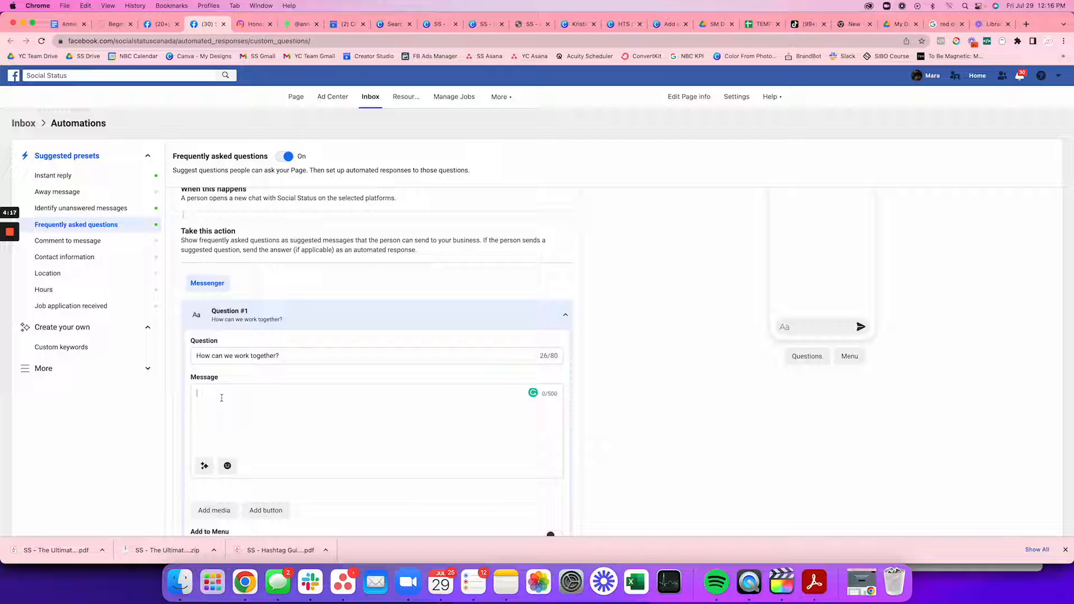
# Step: Add a button to Question #1's answer and open its website URL for entry
pyautogui.scroll(-3, 221, 398)
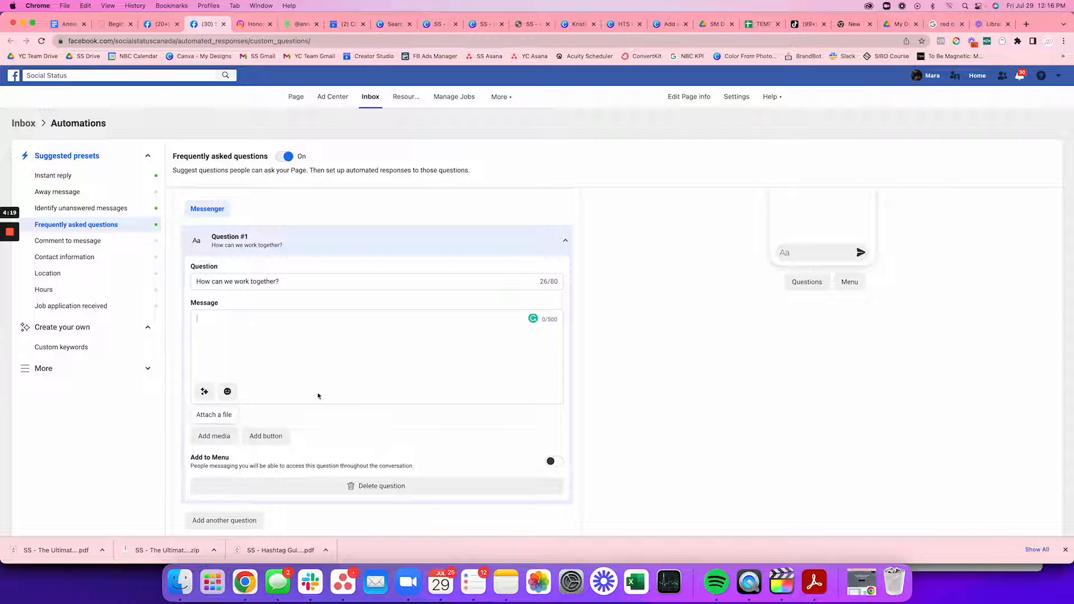
pyautogui.click(264, 437)
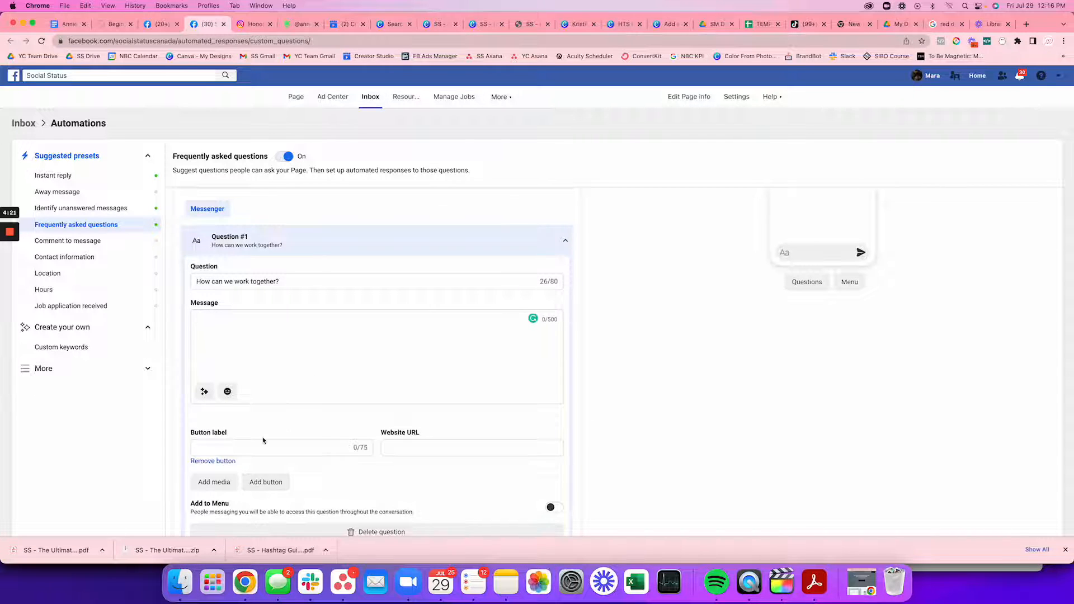
pyautogui.click(404, 446)
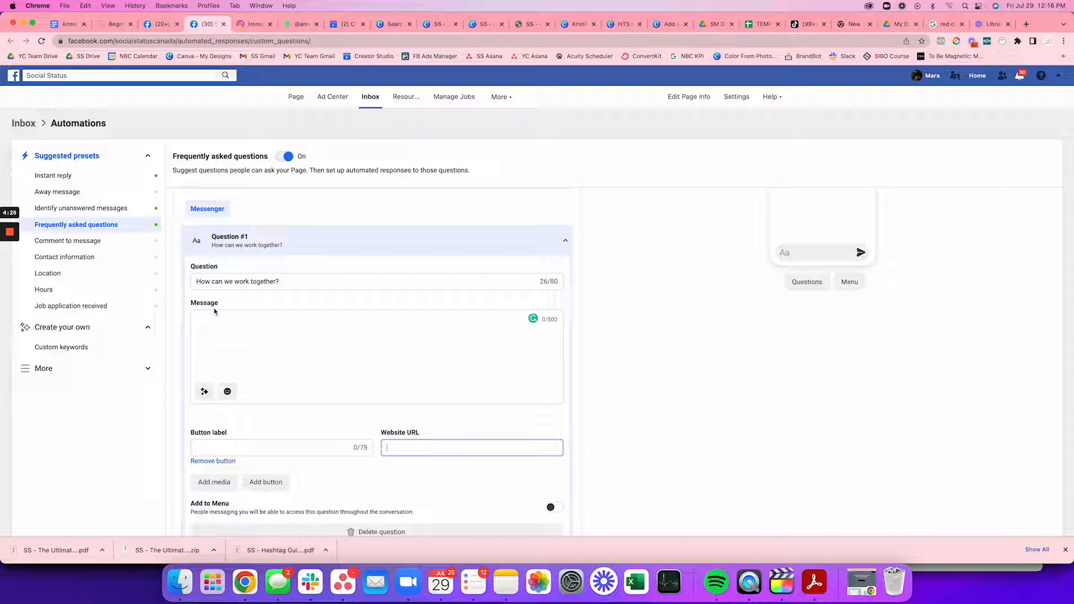
# Step: Insert the Page's website link into Question #1's answer message
pyautogui.click(204, 391)
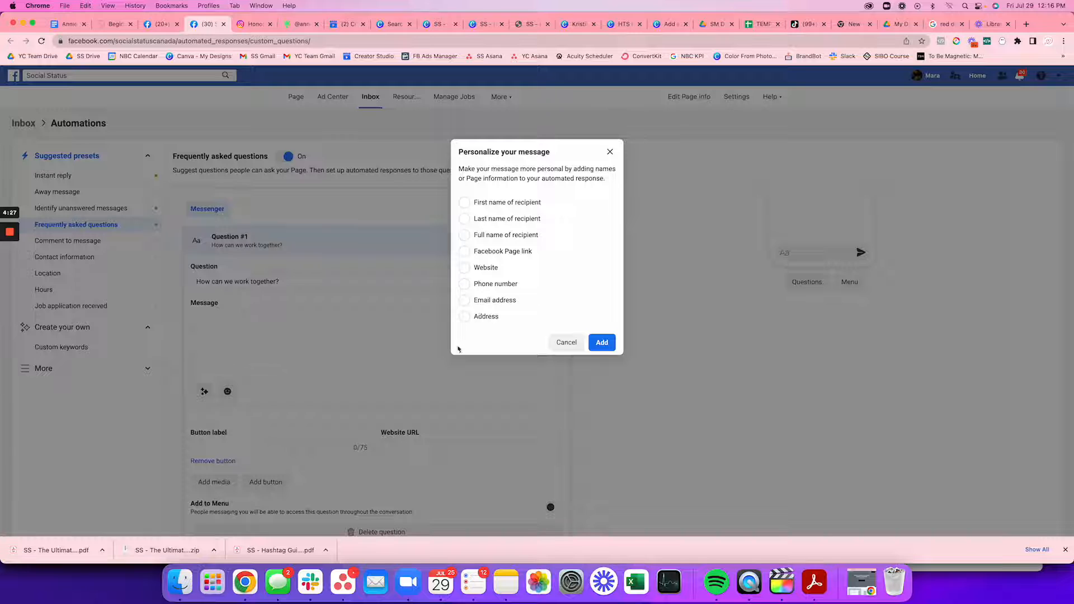
pyautogui.click(473, 272)
pyautogui.click(601, 343)
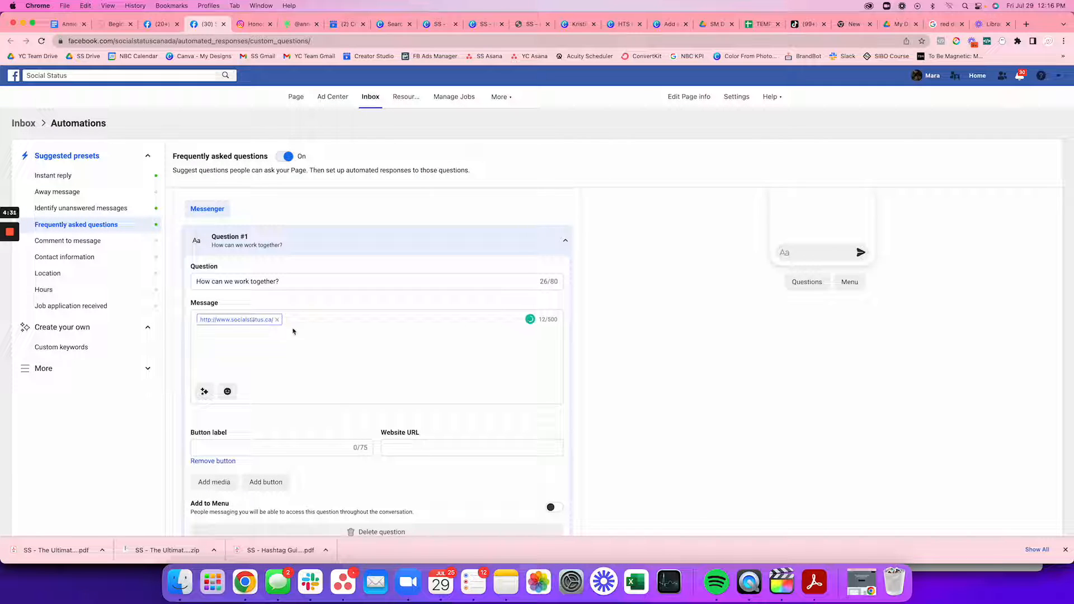
pyautogui.click(216, 448)
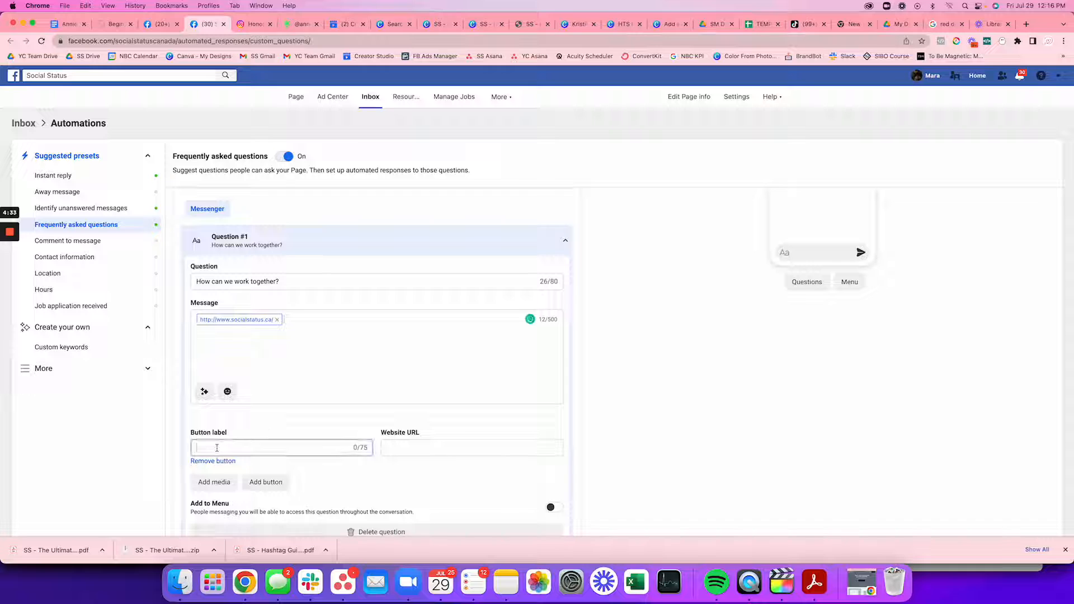
pyautogui.write('Book a Discovery Call')
pyautogui.click(412, 445)
pyautogui.write('www.socalalstatus.ca/dl')
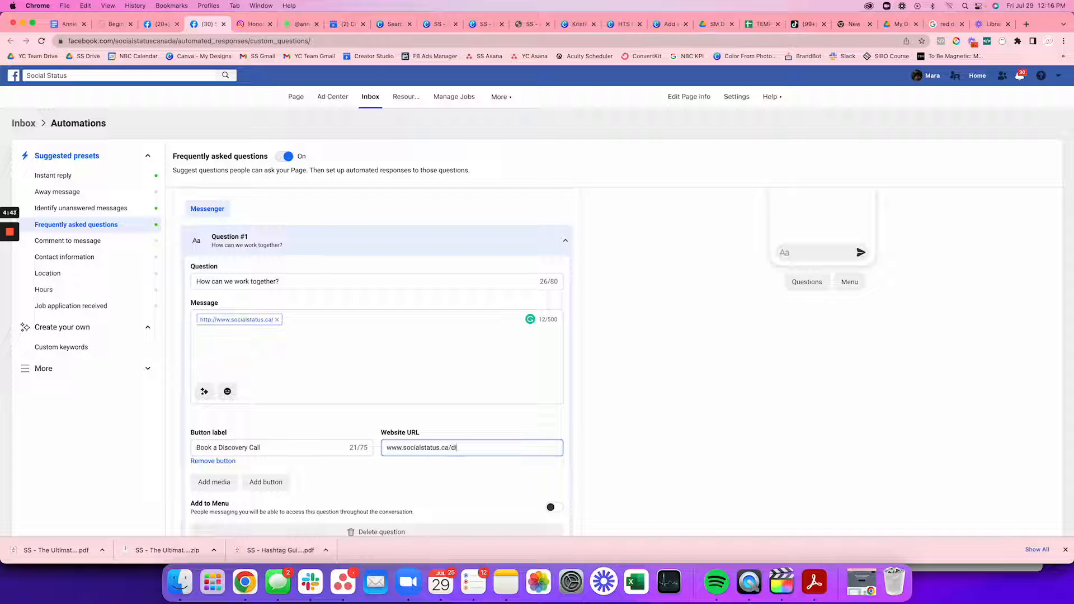
pyautogui.write('scovery-ca')
pyautogui.click(289, 281)
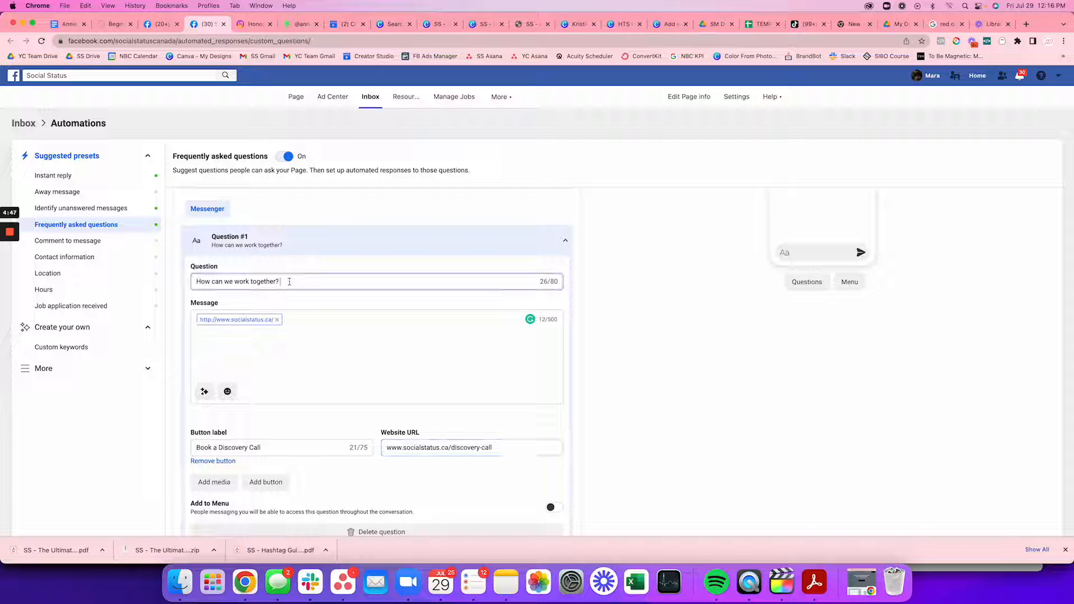
# Step: Replace the website link in the answer message with the greeting "Hey" followed by the recipient's first name
pyautogui.click(277, 319)
pyautogui.write('Hey')
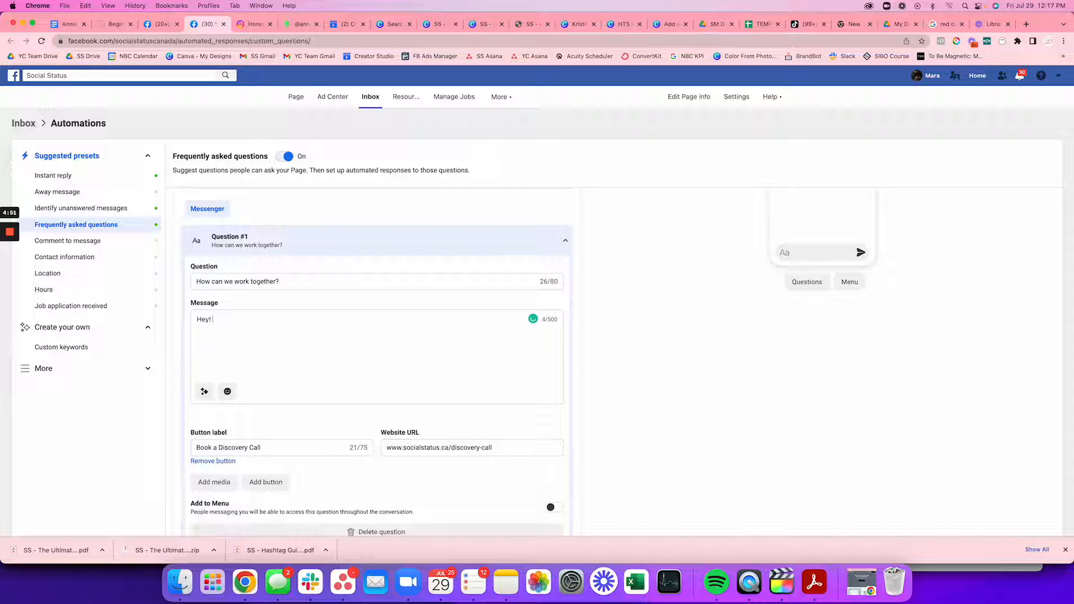
pyautogui.click(204, 391)
pyautogui.click(507, 203)
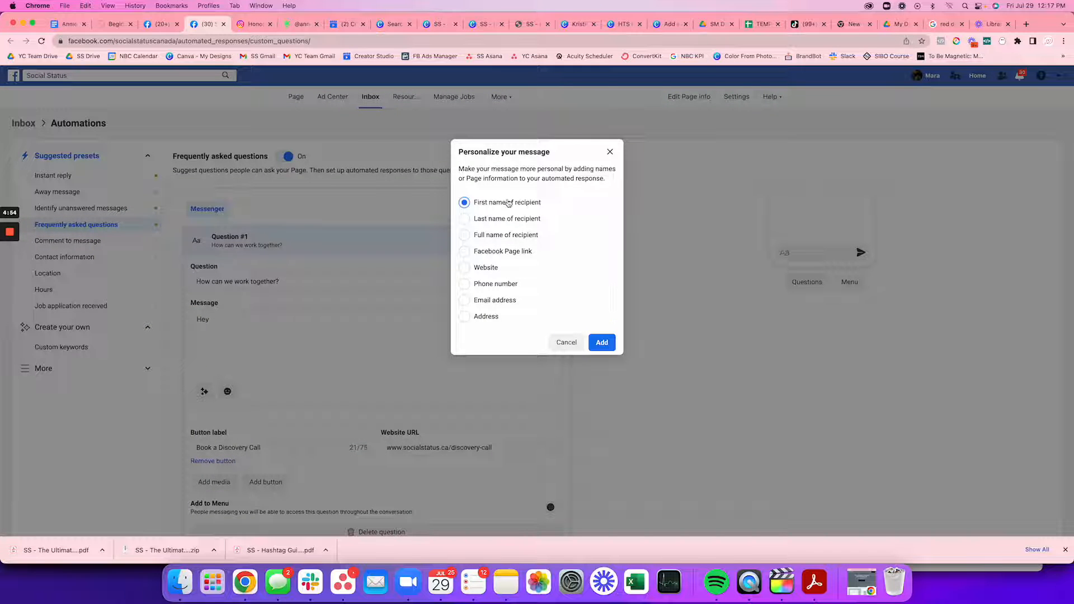
pyautogui.click(600, 342)
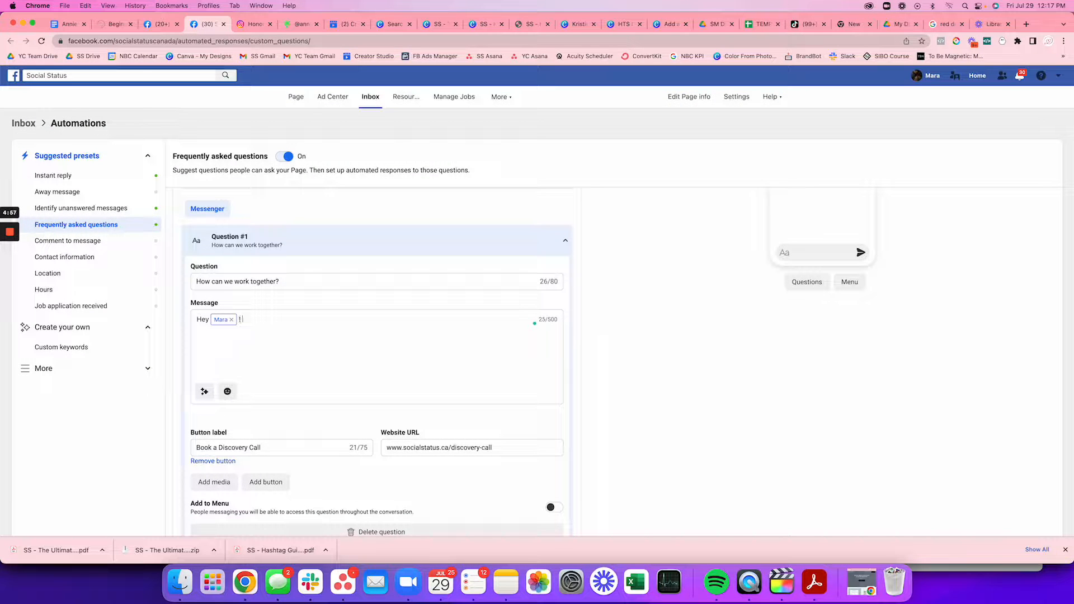
# Step: Continue the message with "I would love to connect with you! You can book a 30 minute Discovyer Call wth me, it's free and we can"
pyautogui.write('I would love to connect with')
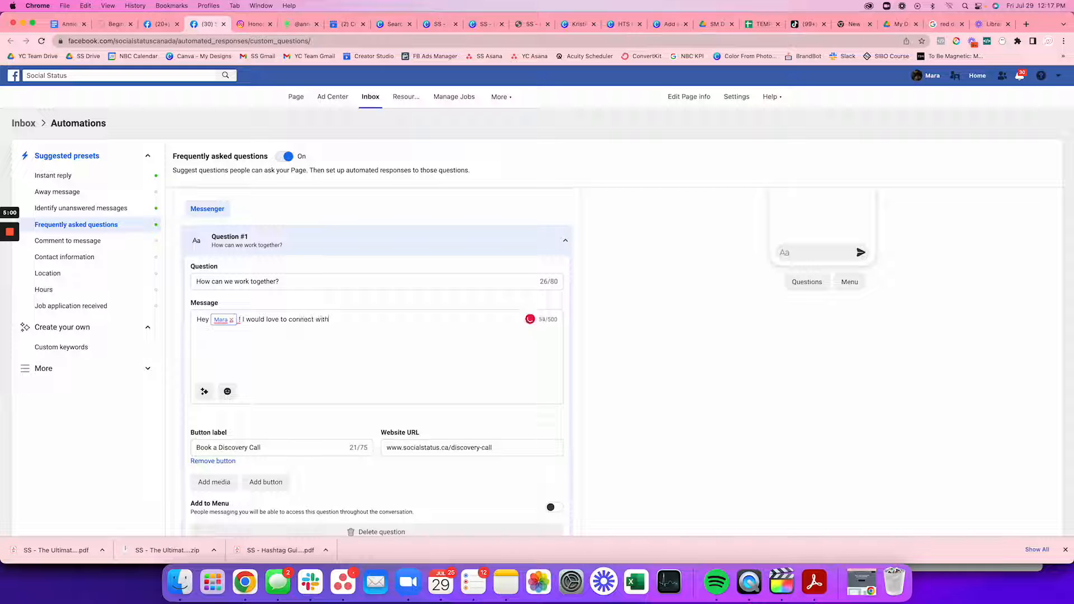
pyautogui.write(' you! You can book a 30 minute Discovyer C')
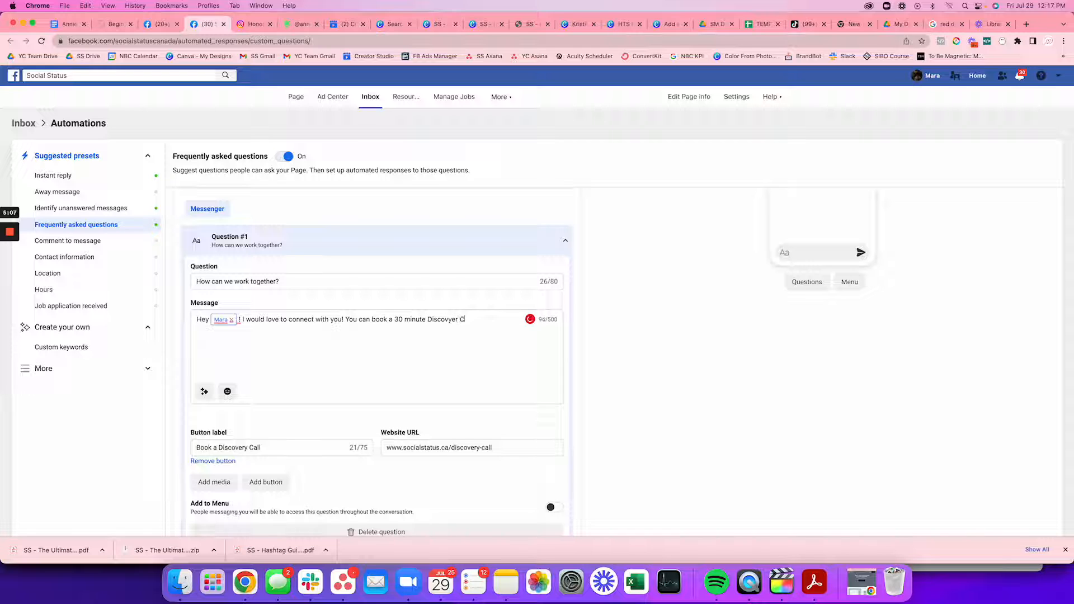
pyautogui.write("all wth me, it's free and we can chat")
pyautogui.press('BackSpace')
pyautogui.write('n')
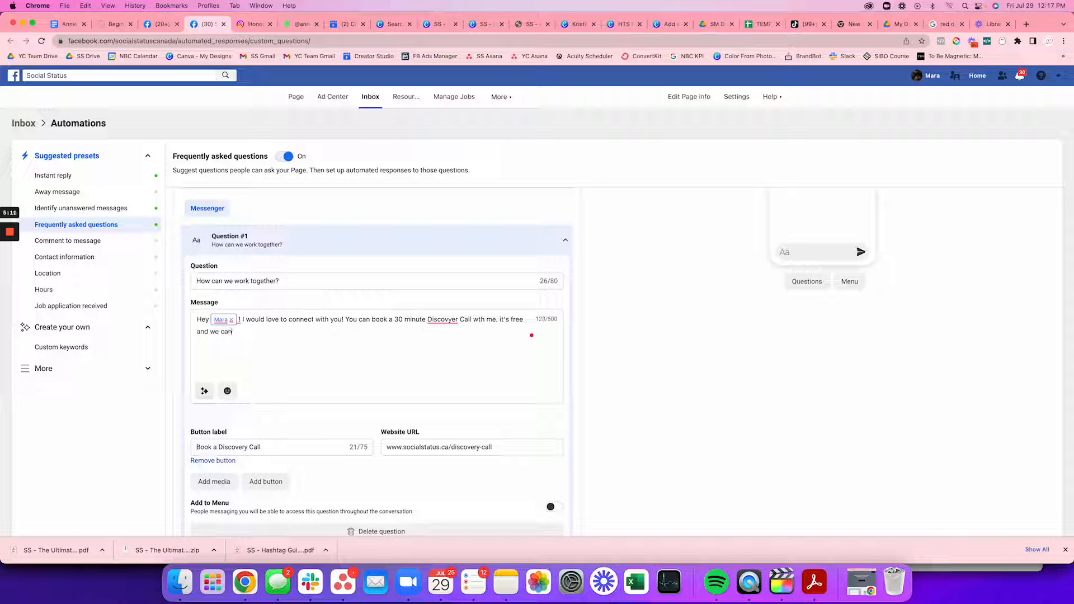
# Step: Finish the message with "chat about all the available service options that will best suite your social needs!"
pyautogui.write(' chat about all the available service options ')
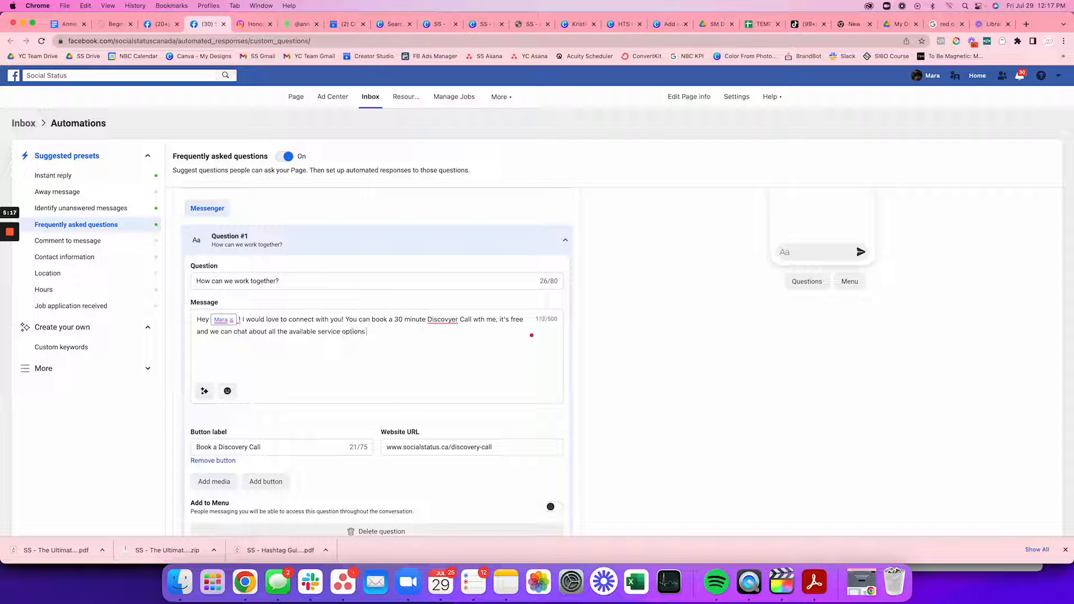
pyautogui.write('that will best suite your ne')
pyautogui.press('BackSpace')
pyautogui.press('BackSpace')
pyautogui.press('BackSpace')
pyautogui.press('BackSpace')
pyautogui.press('BackSpace')
pyautogui.write('your social needs!')
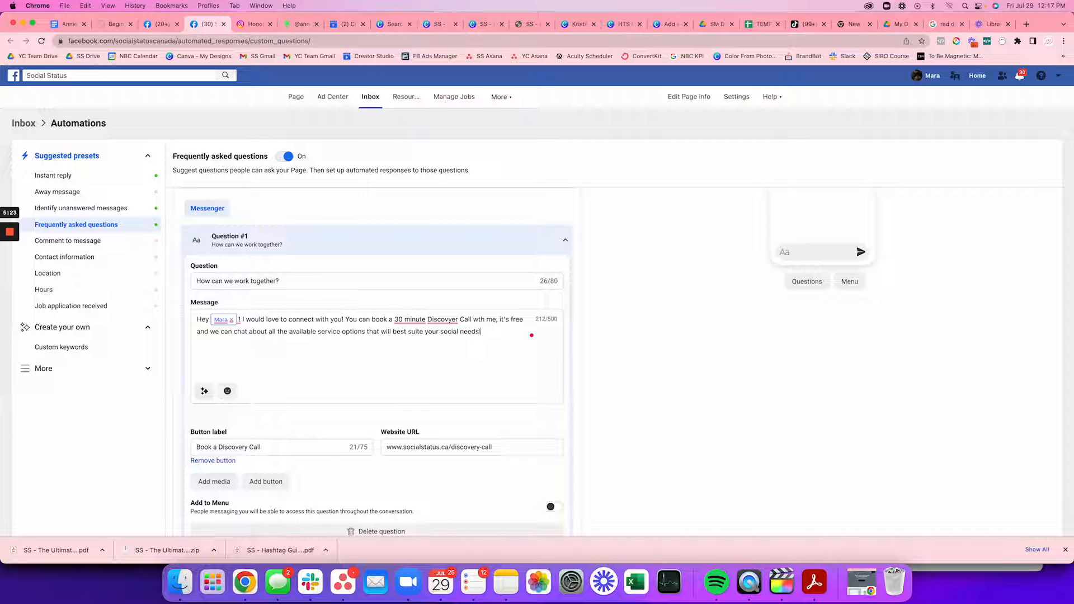
# Step: Correct the message wording to "30-minute", "Discovery" and "suit"
pyautogui.moveTo(417, 321)
pyautogui.click(421, 343)
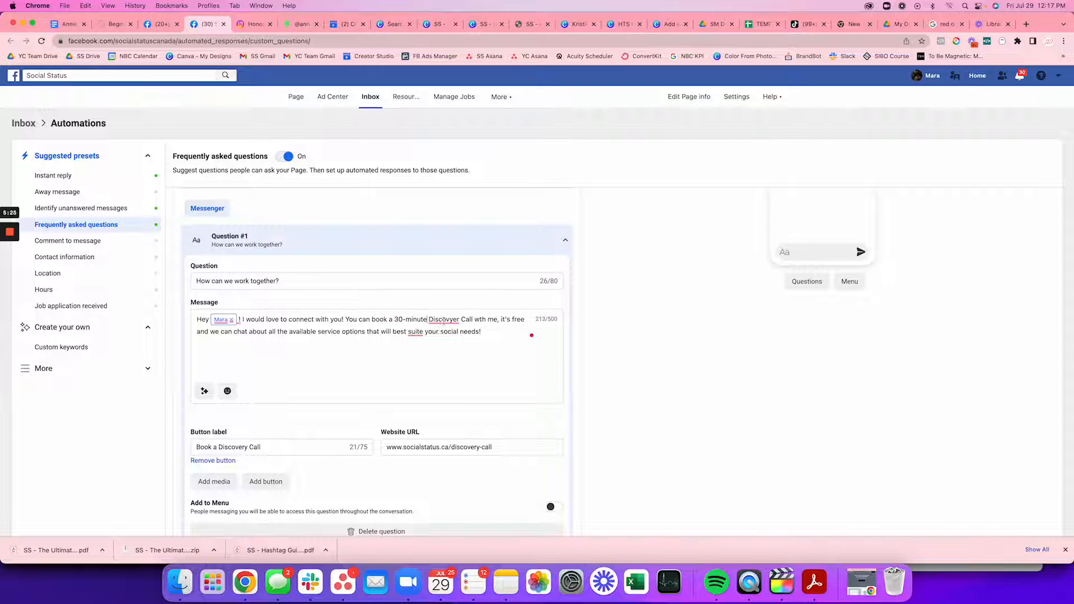
pyautogui.click(452, 337)
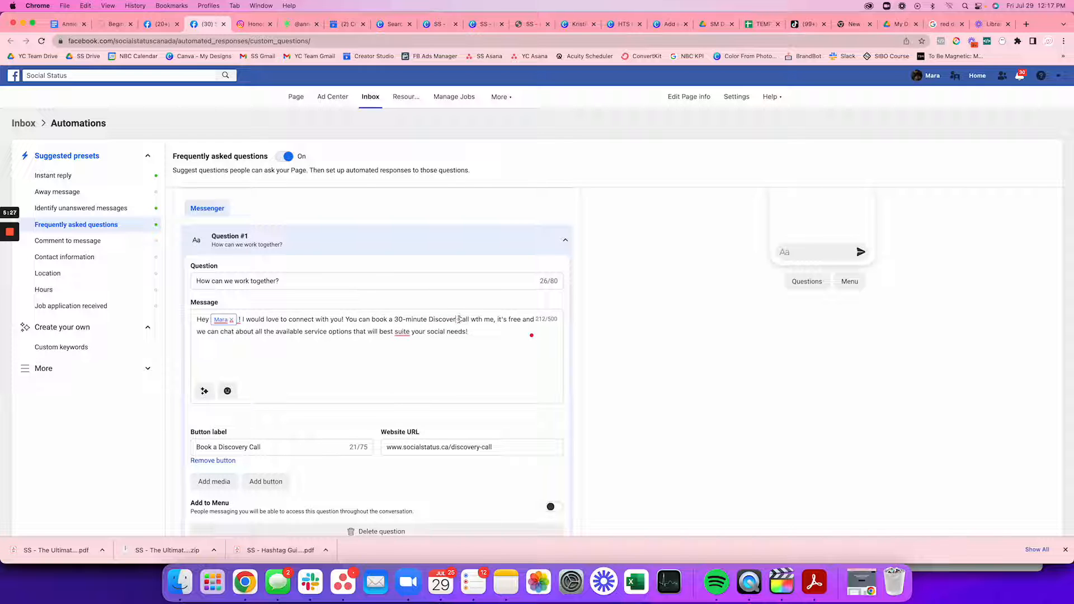
pyautogui.write('y')
pyautogui.moveTo(418, 334)
pyautogui.click(408, 355)
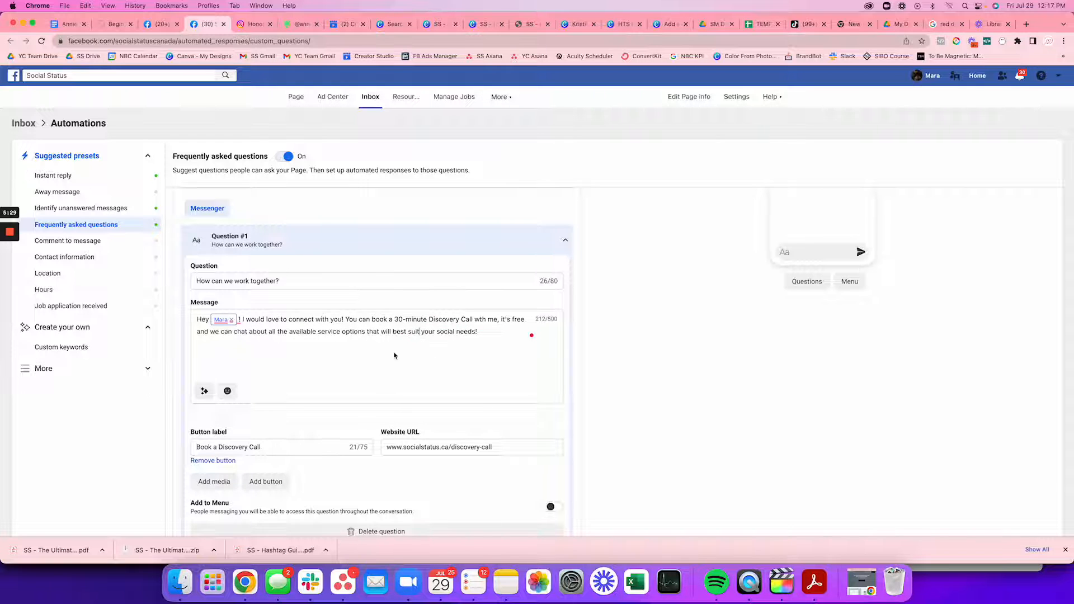
# Step: Add Question #1 to the conversation menu and check how the question appears in the chat preview
pyautogui.scroll(3, 460, 342)
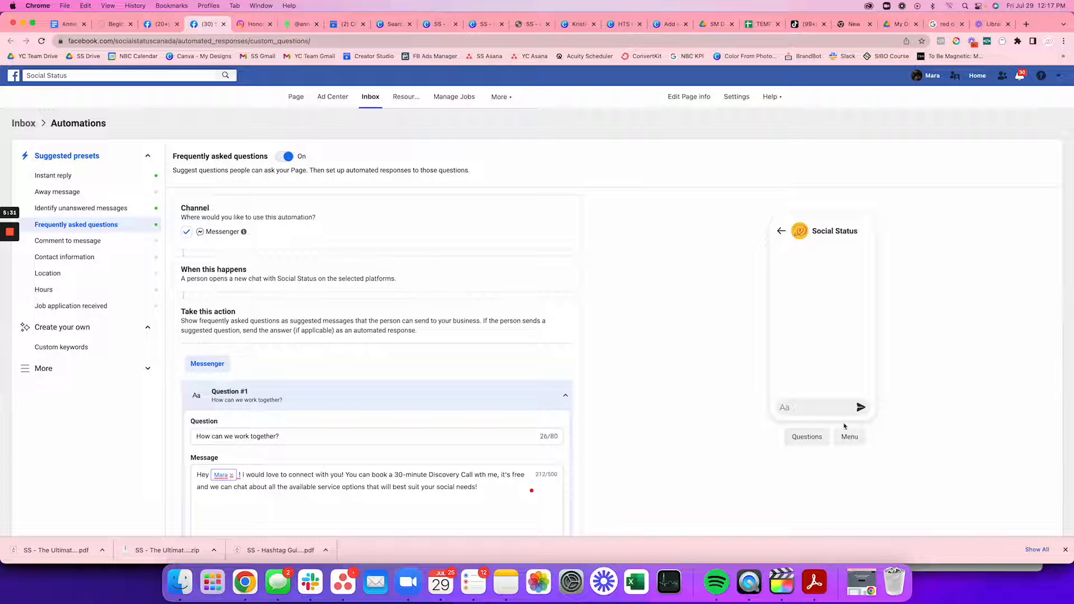
pyautogui.scroll(-4, 539, 405)
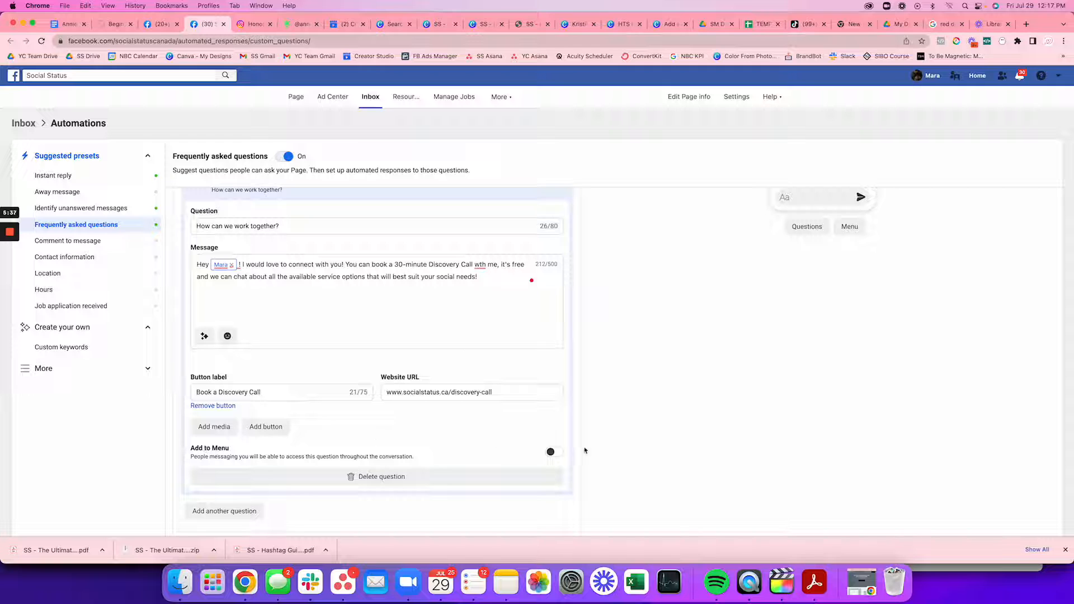
pyautogui.click(555, 452)
pyautogui.scroll(1, 640, 416)
pyautogui.scroll(5, 640, 417)
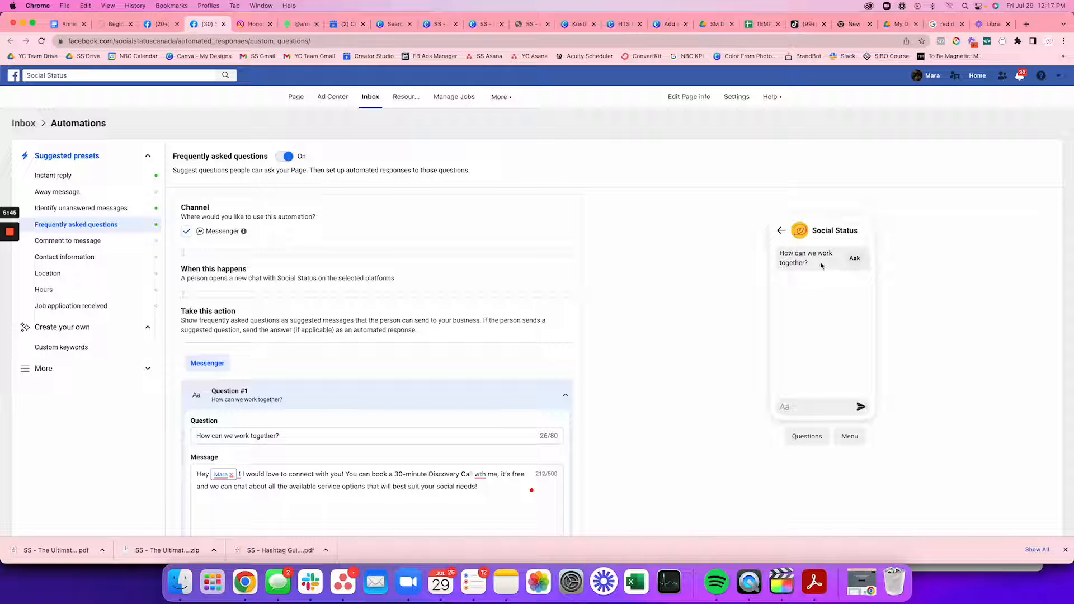
pyautogui.scroll(-5, 602, 348)
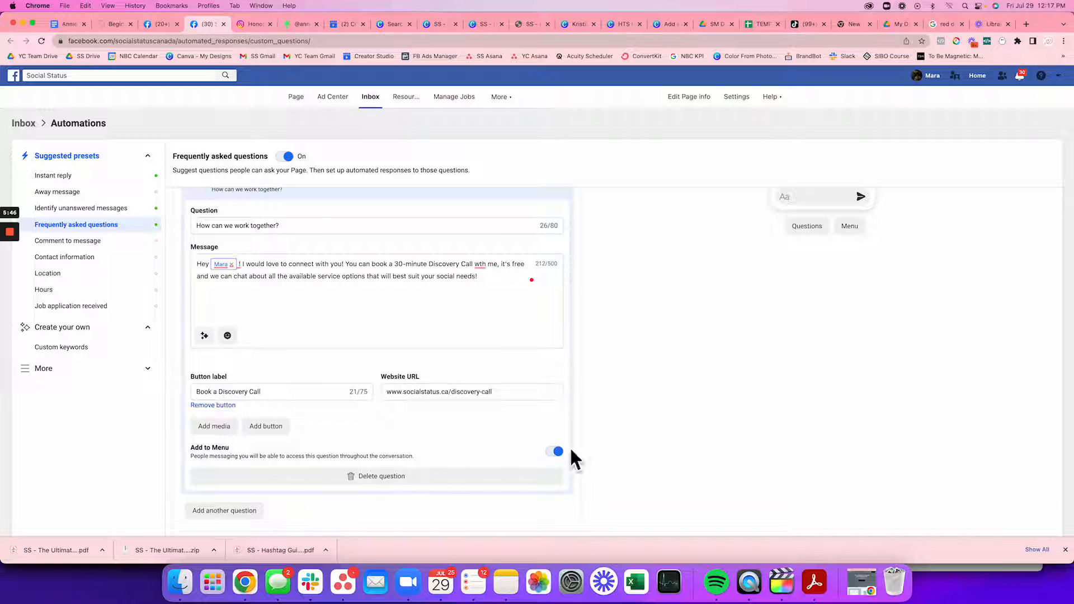
pyautogui.scroll(5, 729, 427)
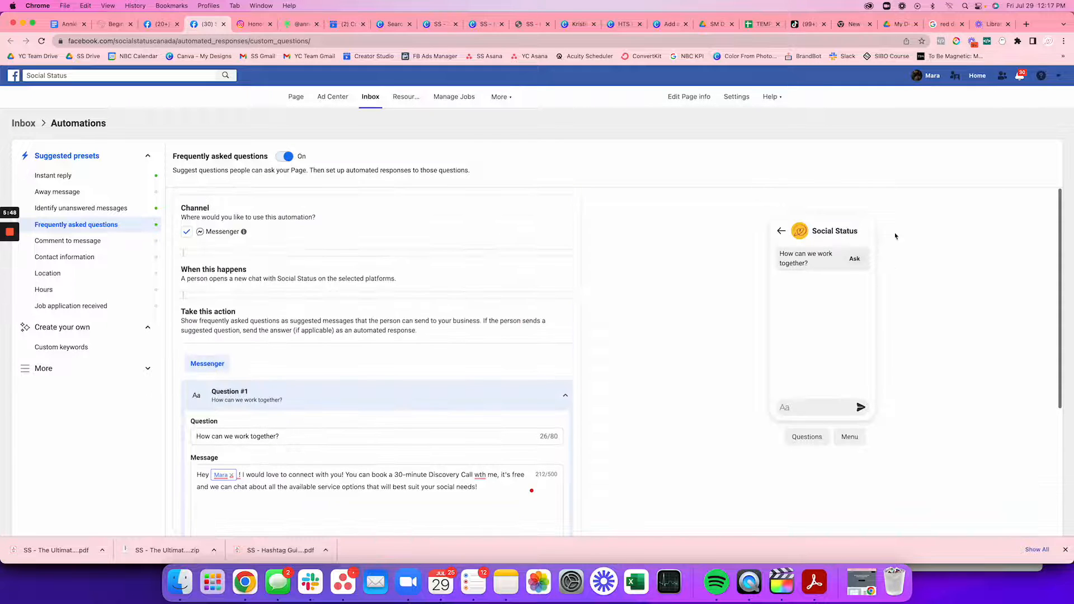
pyautogui.scroll(-3, 627, 397)
pyautogui.scroll(3, 617, 387)
# Step: Look through the whole frequently asked questions form for a way to save the automation
pyautogui.click(111, 242)
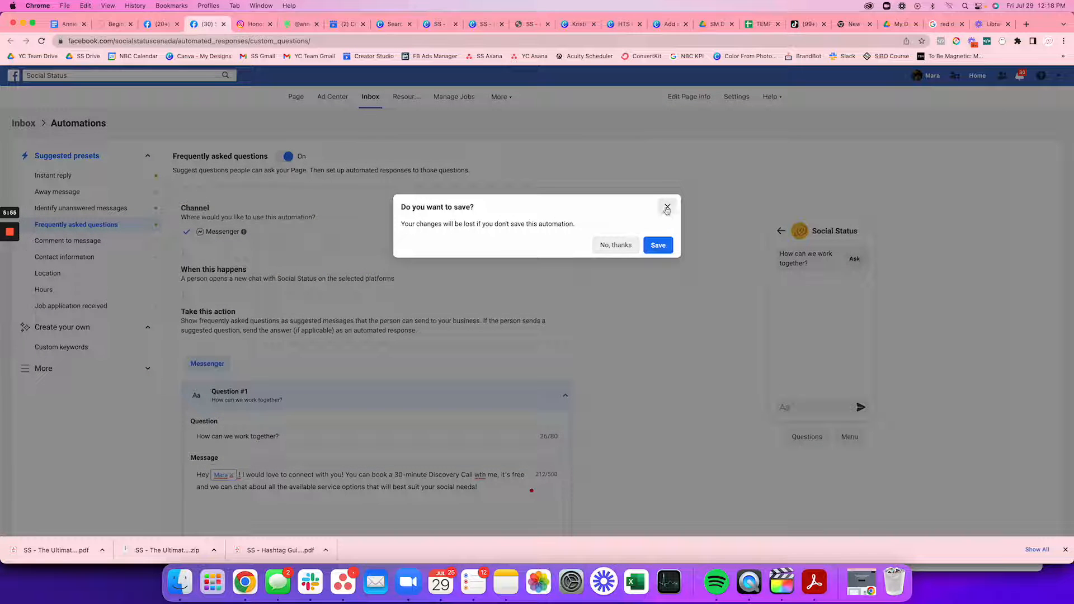
pyautogui.click(668, 207)
pyautogui.scroll(-2, 385, 329)
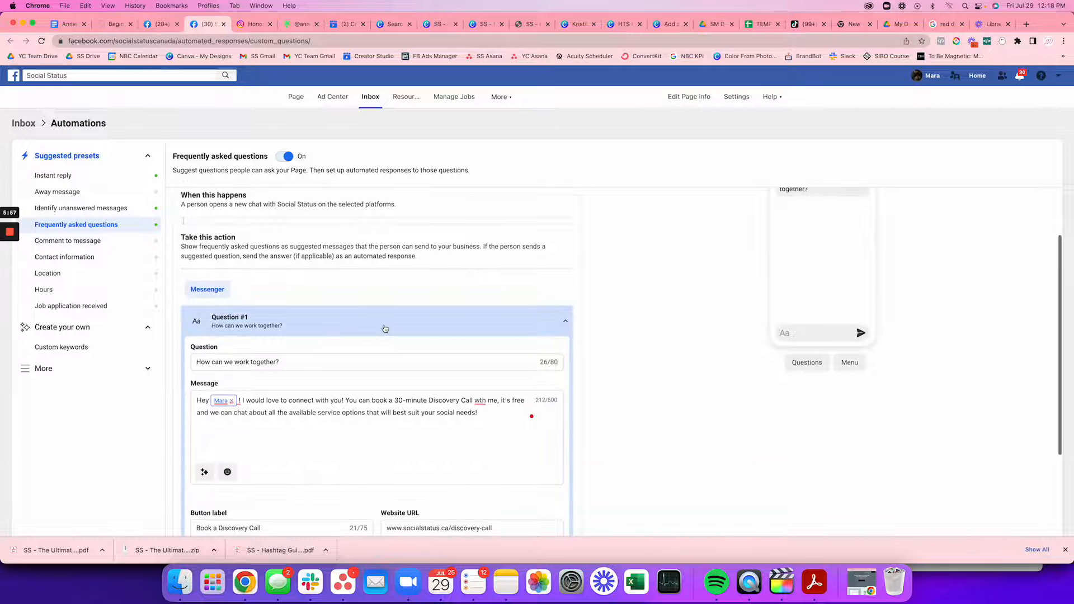
pyautogui.scroll(-4, 385, 328)
pyautogui.scroll(4, 383, 326)
pyautogui.scroll(2, 382, 326)
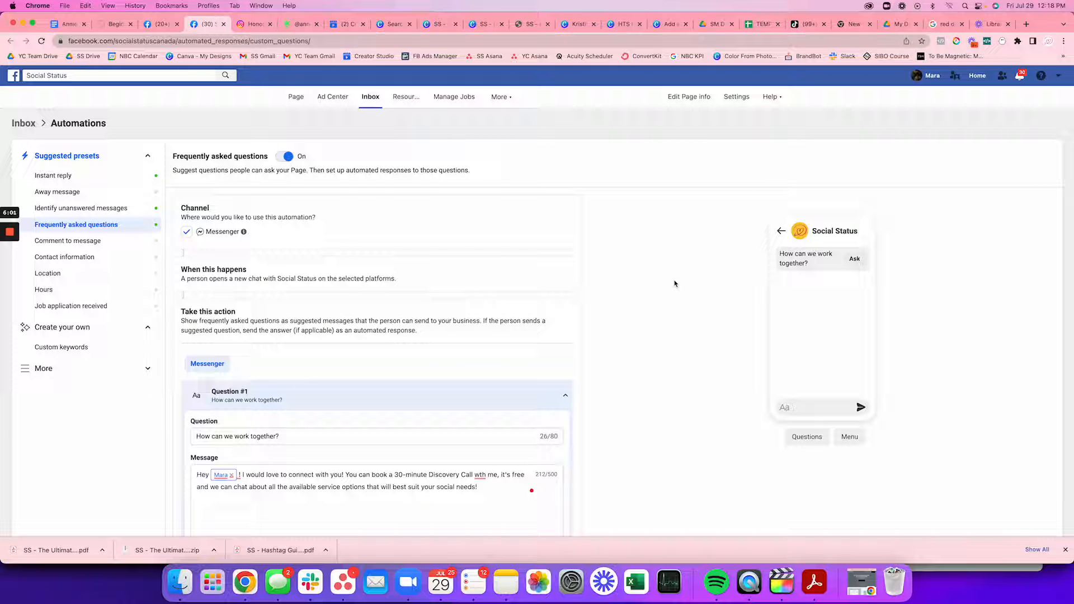
pyautogui.scroll(-5, 675, 283)
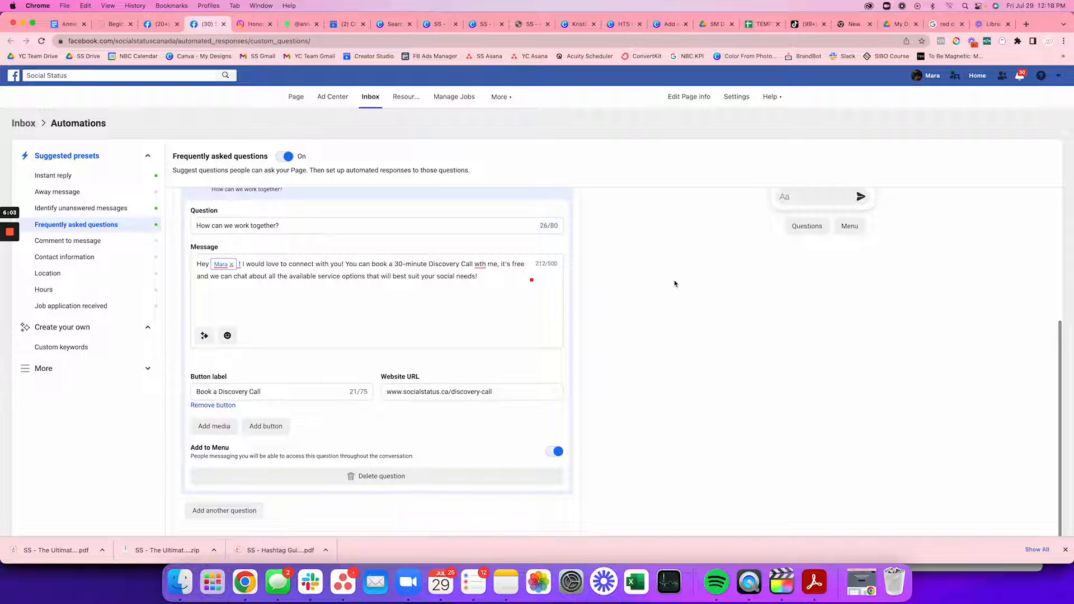
# Step: Dismiss the downloads list and save the frequently asked questions changes while switching to the Comment to message preset
pyautogui.click(1066, 550)
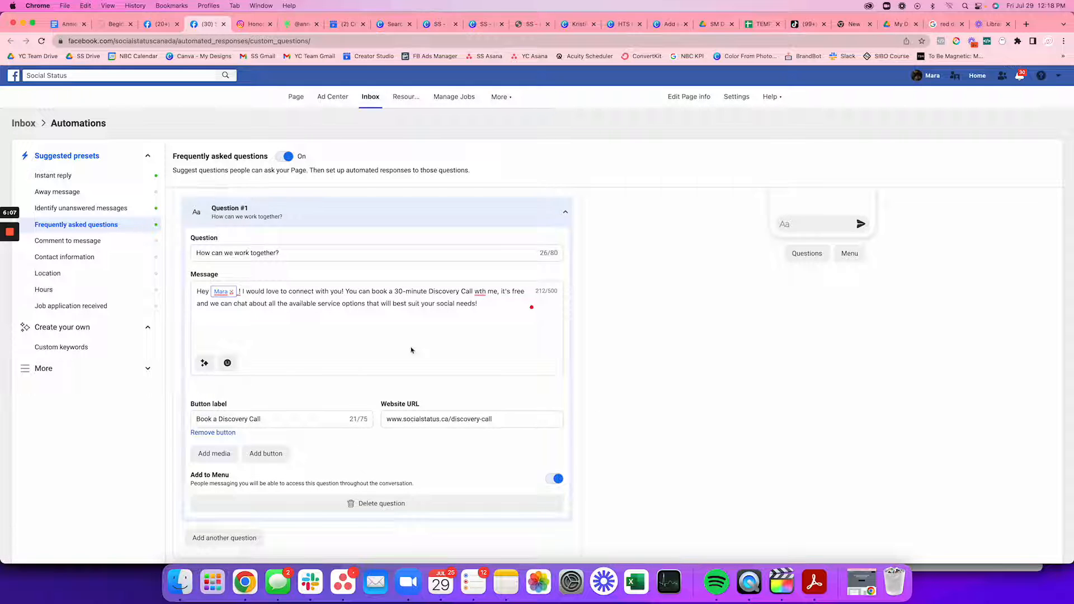
pyautogui.scroll(2, 230, 439)
pyautogui.scroll(3, 230, 439)
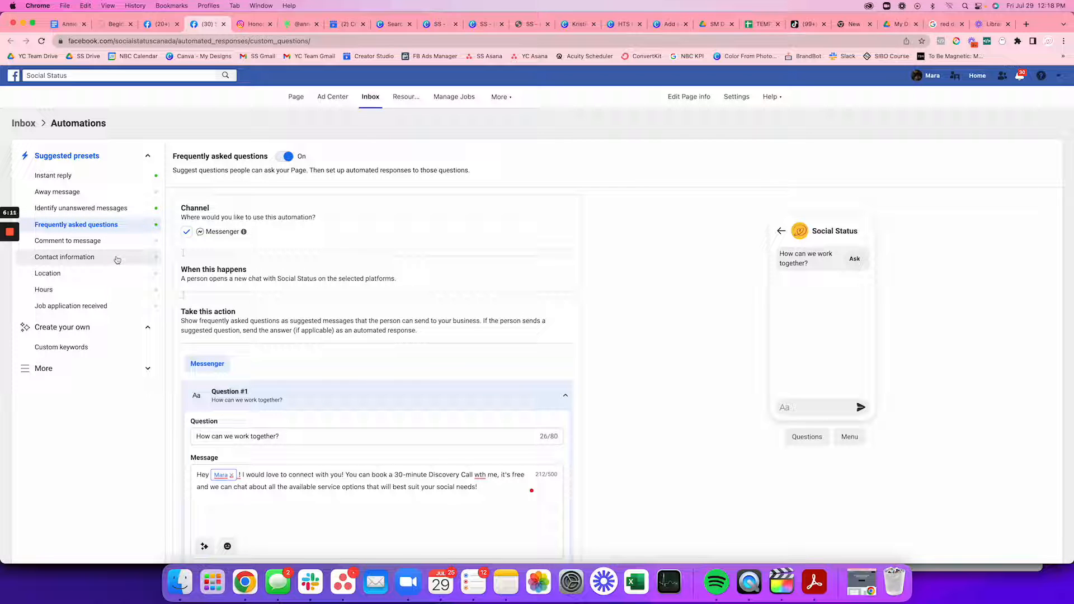
pyautogui.click(103, 241)
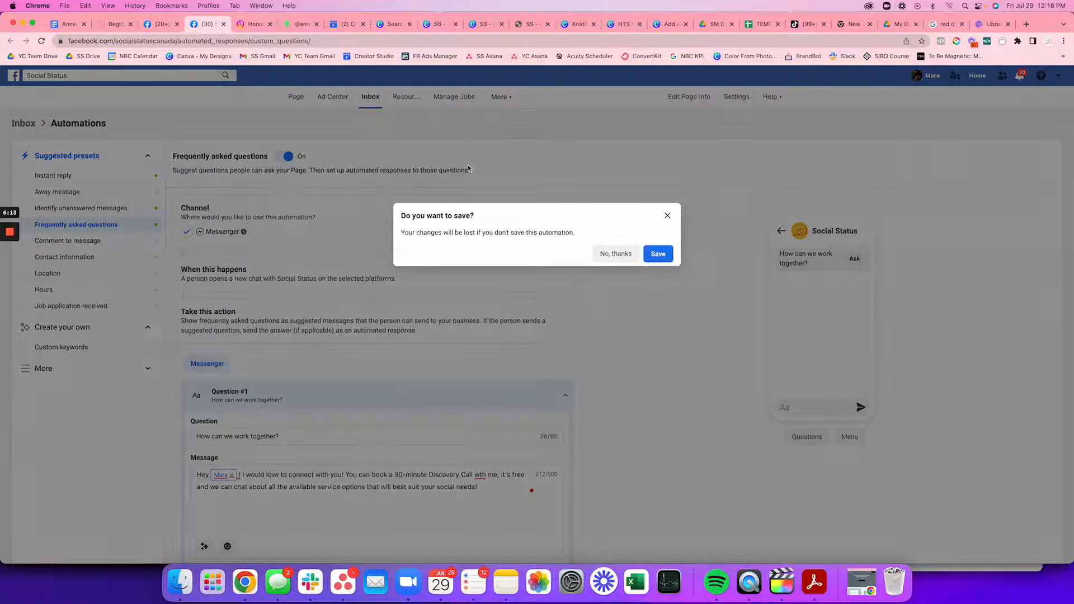
pyautogui.click(660, 254)
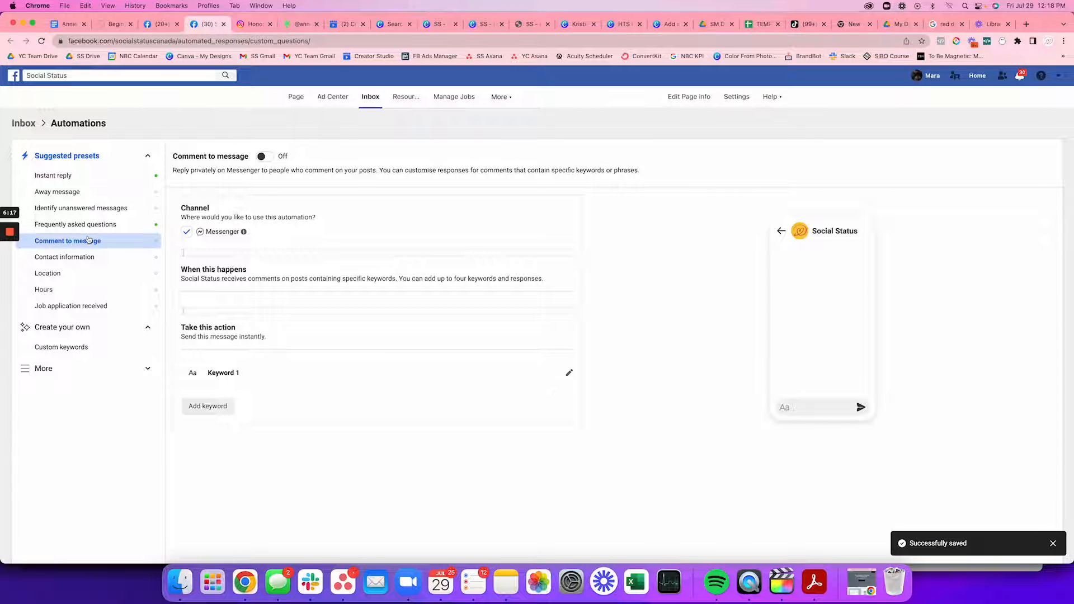
# Step: Turn on the Comment to message automation and add "schedule" as a keyword under Keyword 1
pyautogui.moveTo(173, 170); pyautogui.dragTo(656, 176)
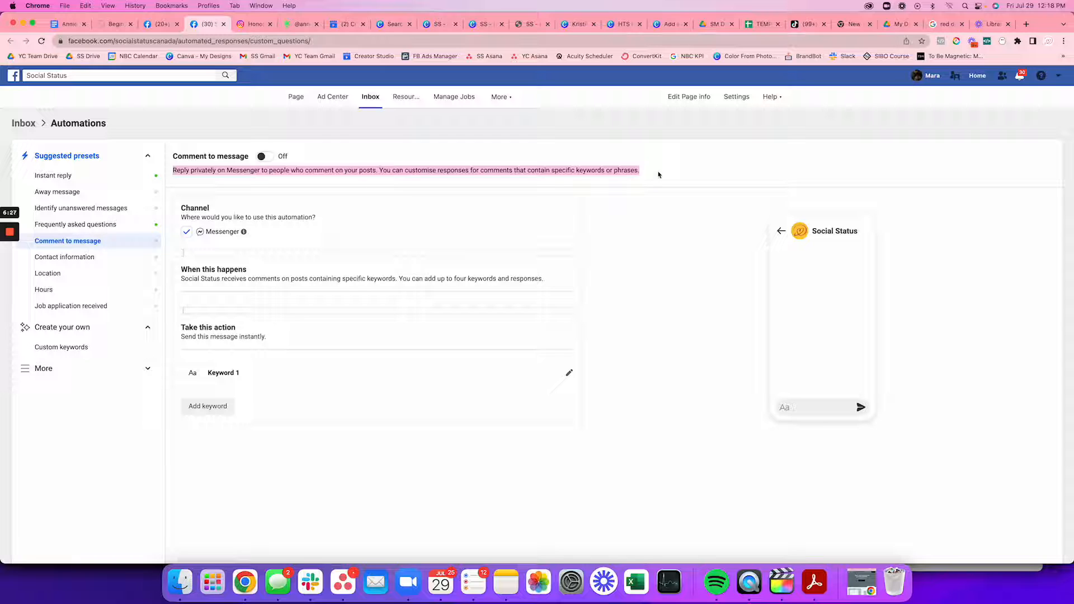
pyautogui.click(263, 157)
pyautogui.click(229, 375)
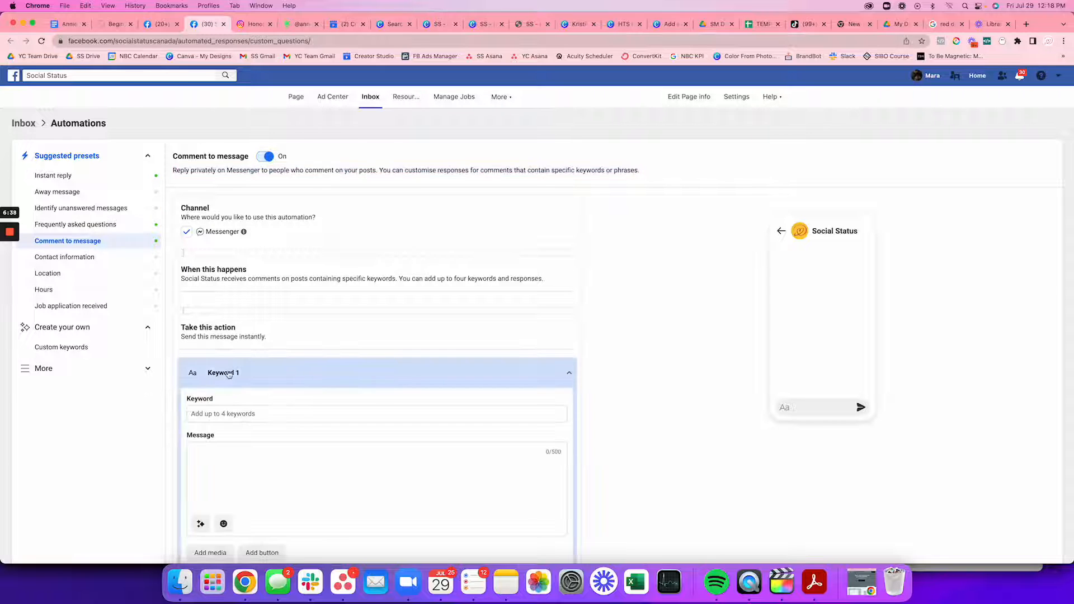
pyautogui.click(252, 414)
pyautogui.write('schedule')
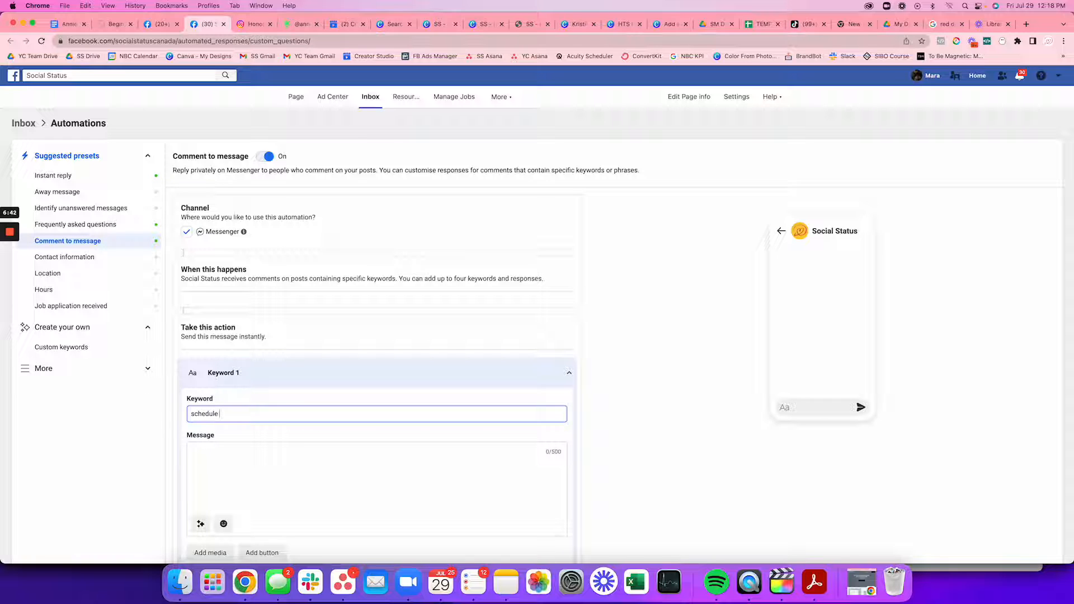
pyautogui.scroll(-2, 251, 413)
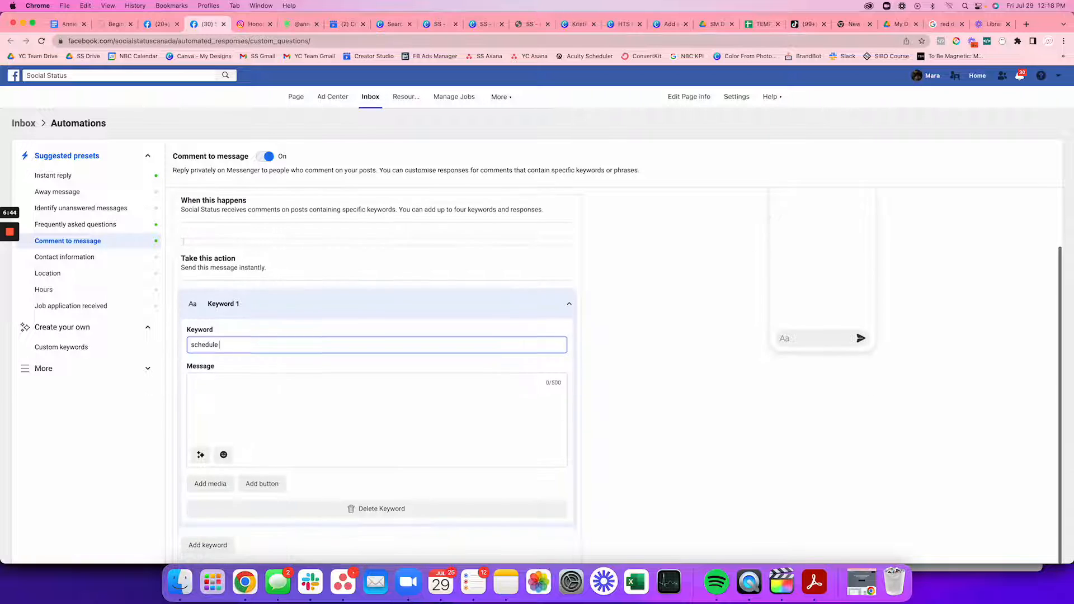
pyautogui.click(245, 395)
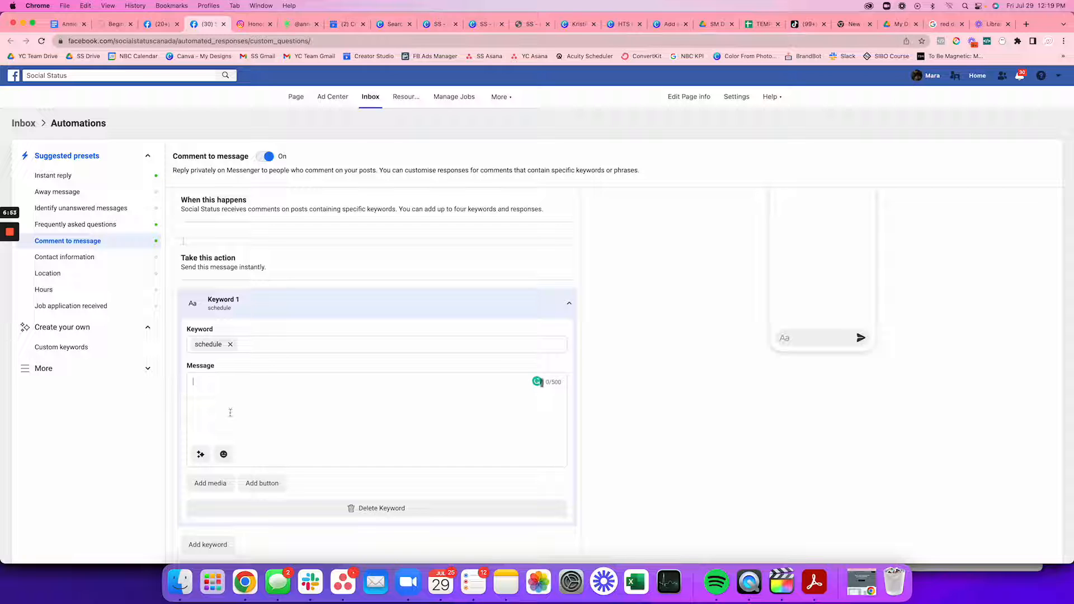
# Step: Turn off the Comment to message automation and discard its unsaved changes while switching to the Contact information preset
pyautogui.click(262, 158)
pyautogui.click(105, 259)
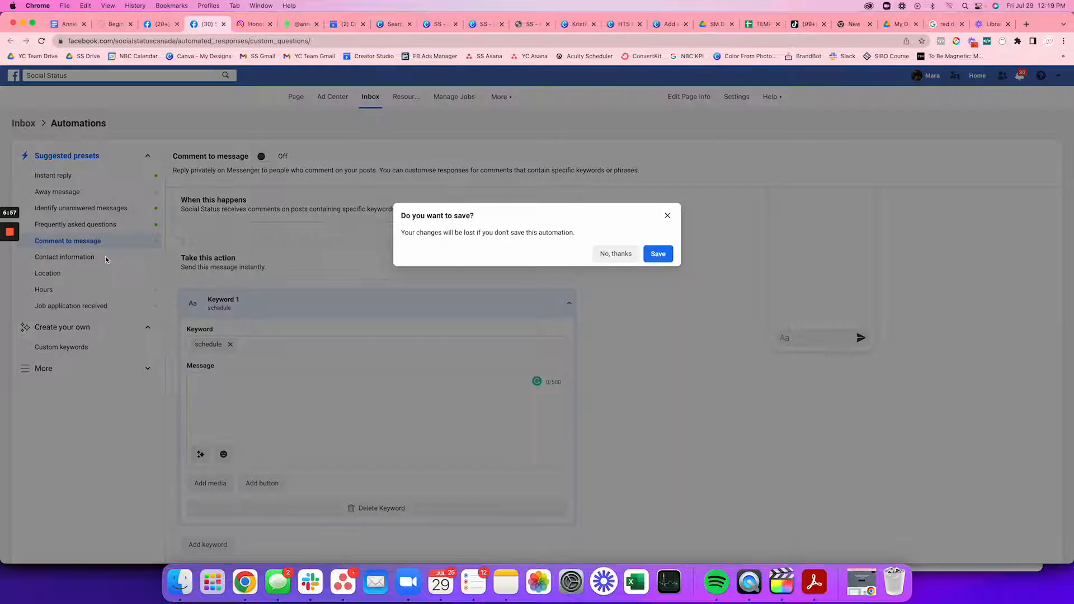
pyautogui.click(617, 255)
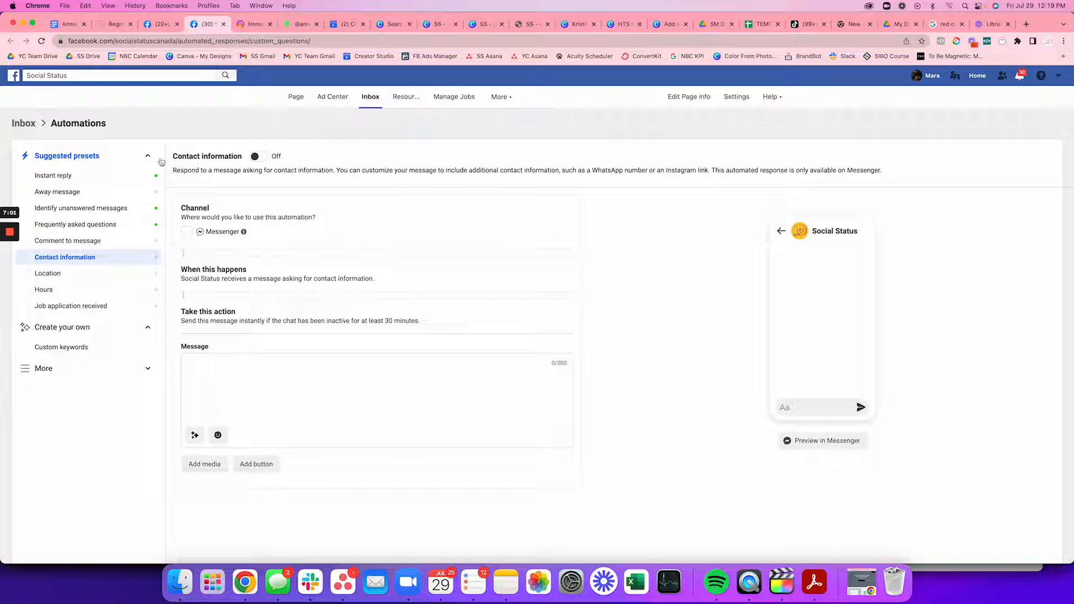
# Step: Read through the Contact information preset's description, its trigger condition and its message area
pyautogui.moveTo(173, 170); pyautogui.dragTo(897, 176)
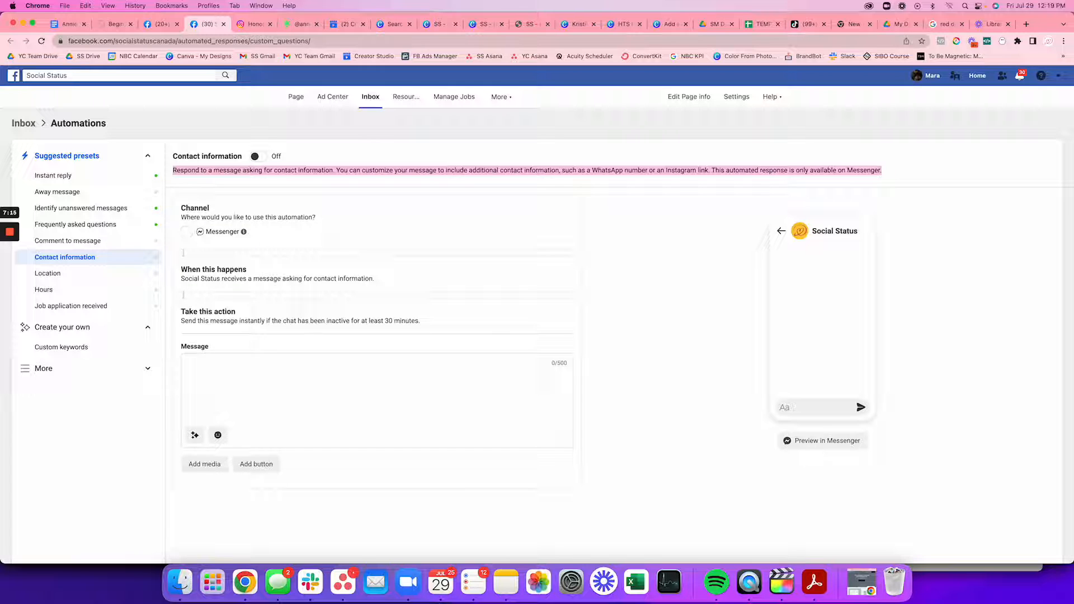
pyautogui.click(198, 279)
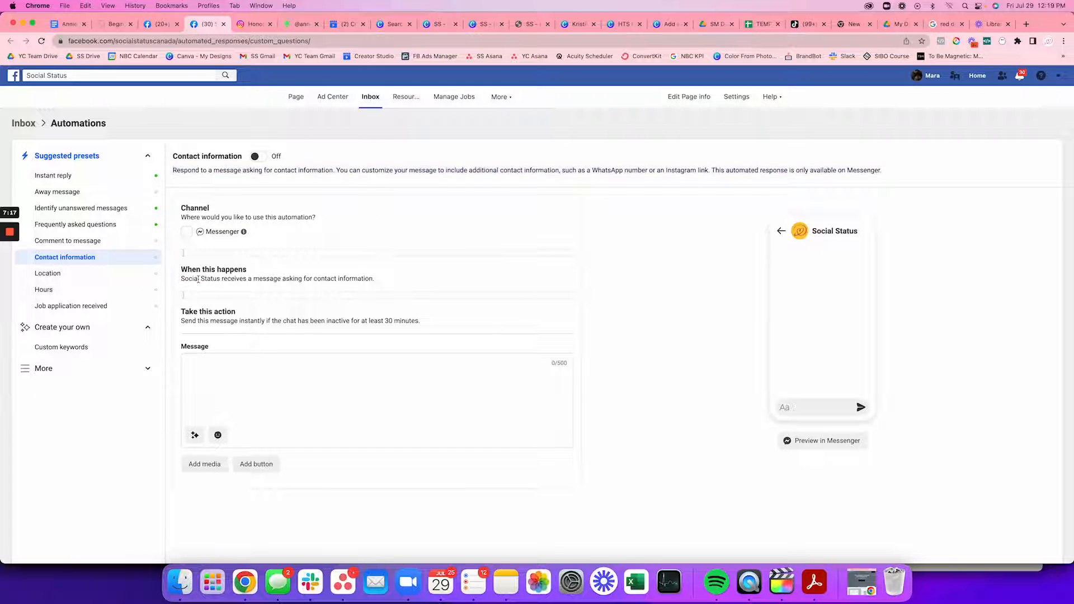
pyautogui.moveTo(373, 277); pyautogui.dragTo(394, 284)
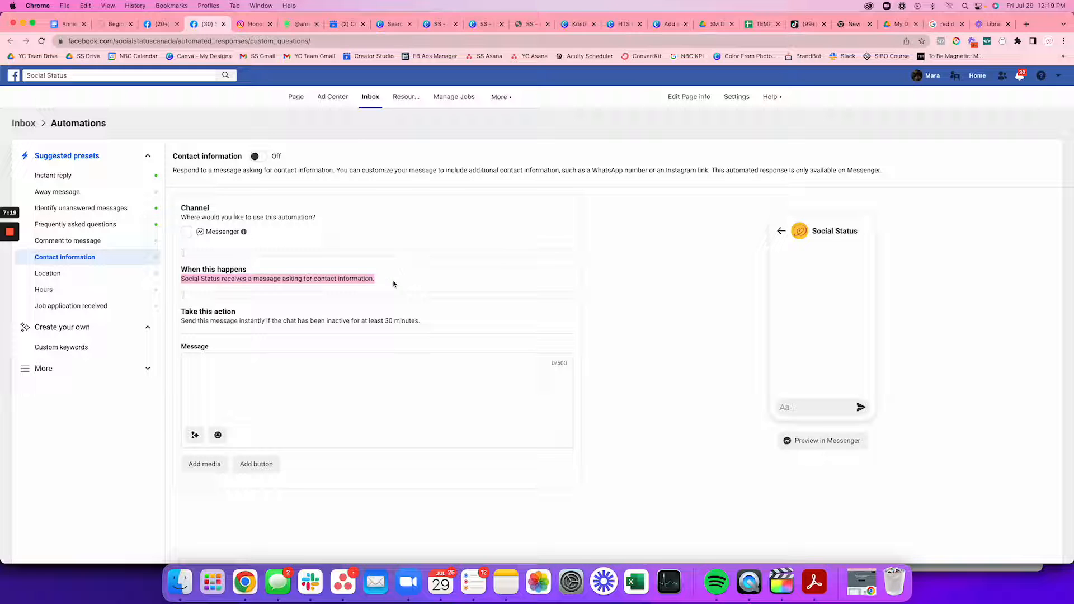
pyautogui.click(192, 378)
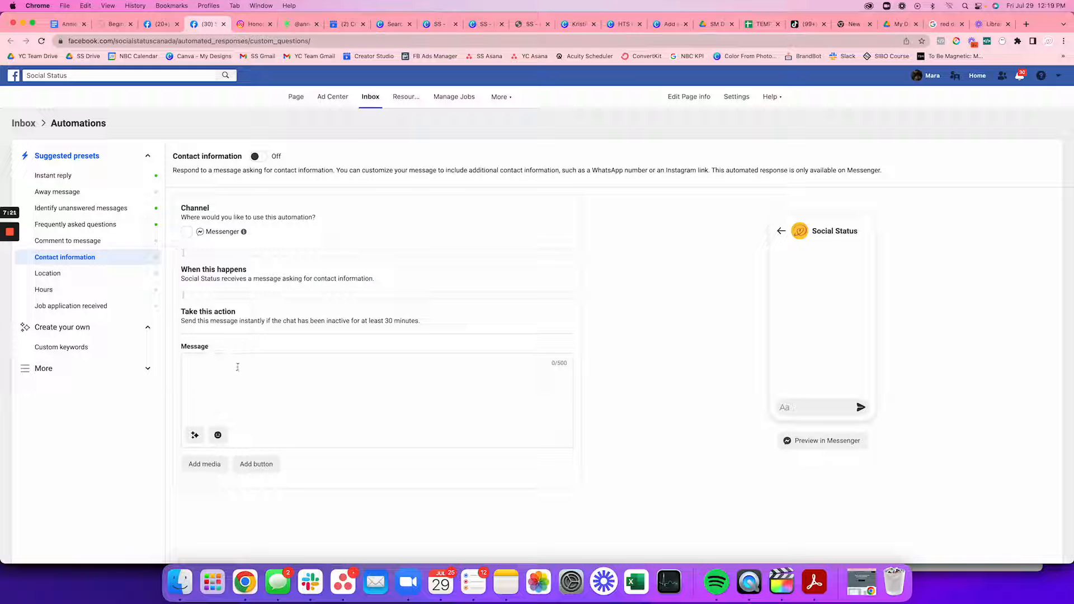
# Step: Review the Location preset's message and directions link, plus the default messages of the Hours and Job application received presets
pyautogui.click(61, 275)
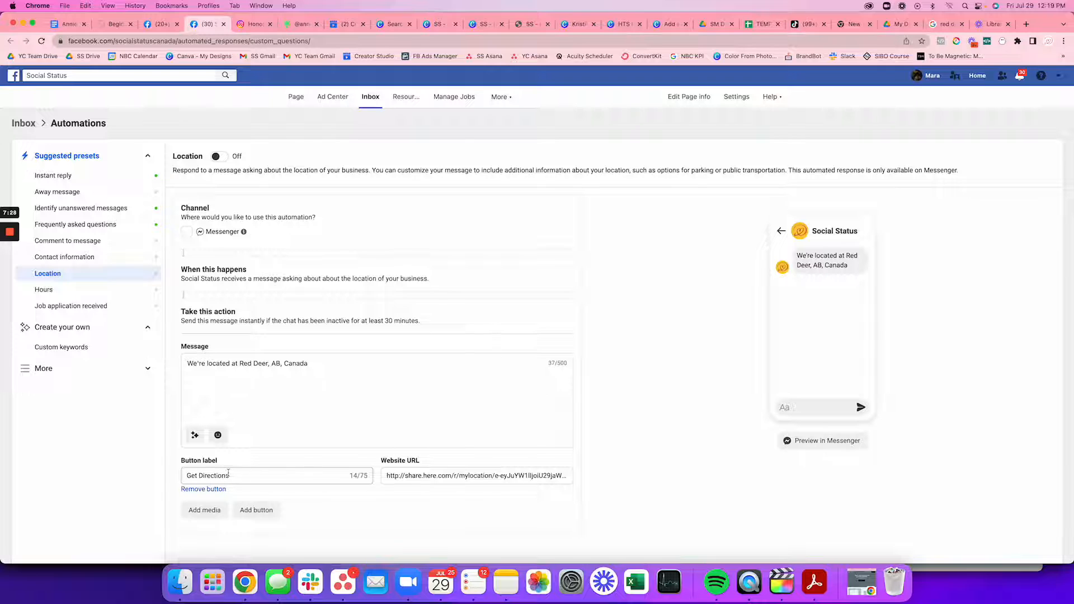
pyautogui.click(424, 477)
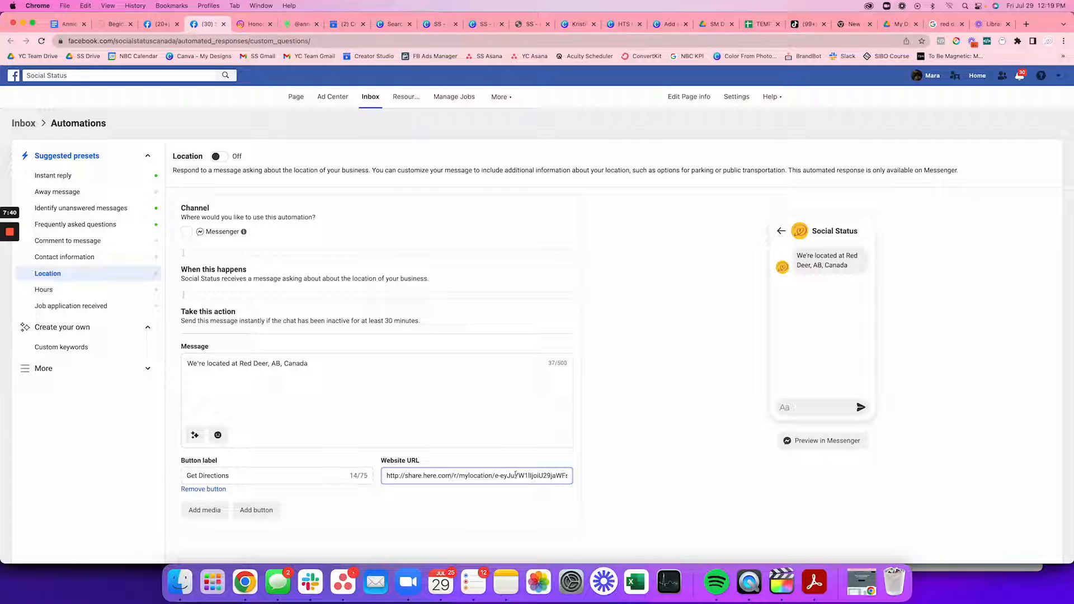
pyautogui.click(84, 289)
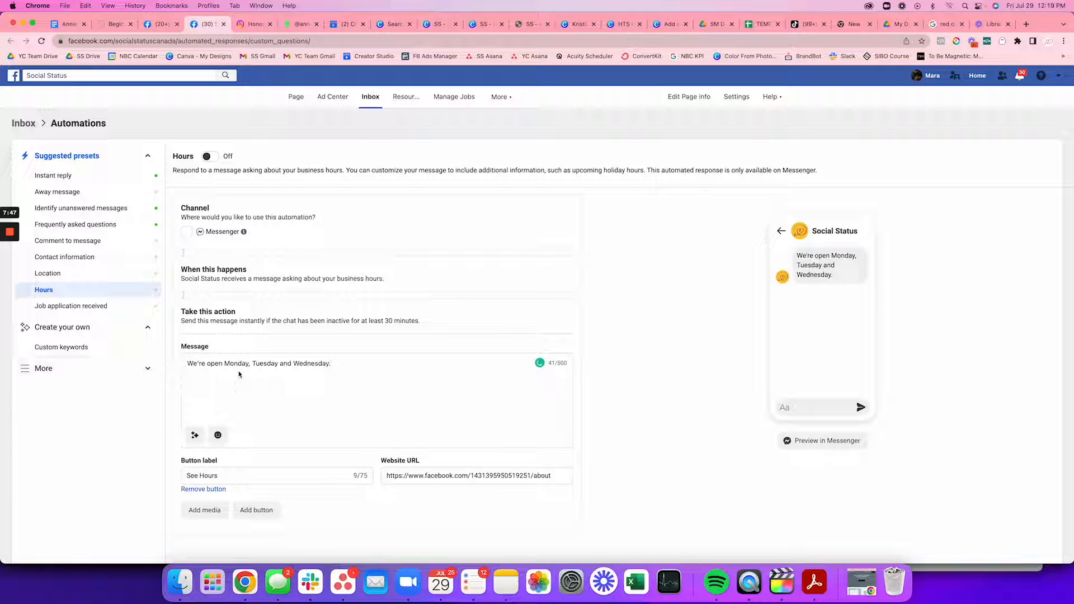
pyautogui.click(101, 306)
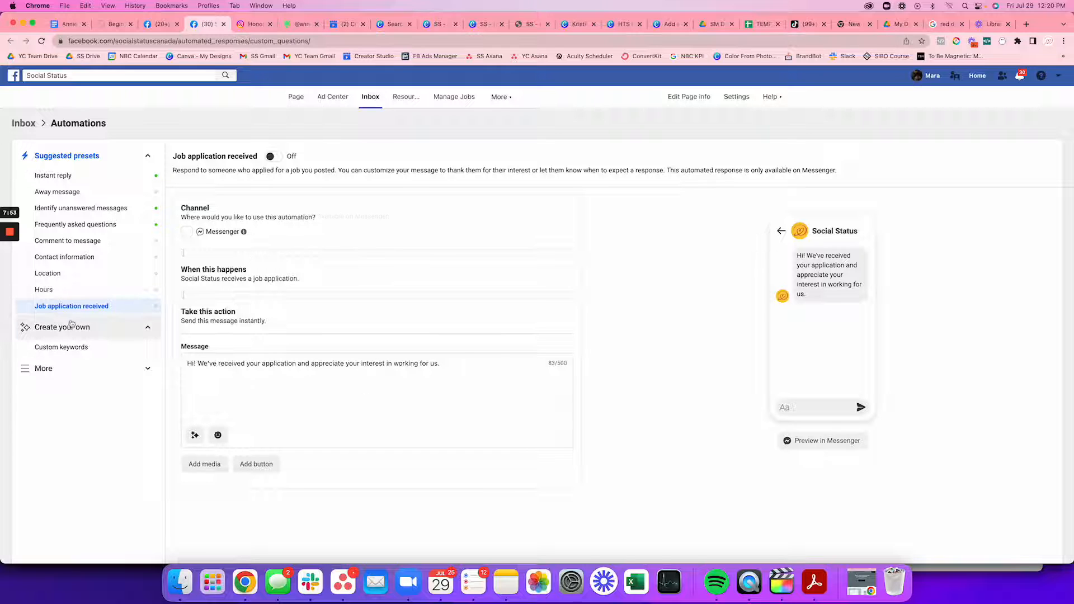
# Step: Expand the list of additional automations under More and view the Custom keywords page
pyautogui.click(89, 329)
pyautogui.click(90, 329)
pyautogui.click(78, 366)
pyautogui.click(70, 348)
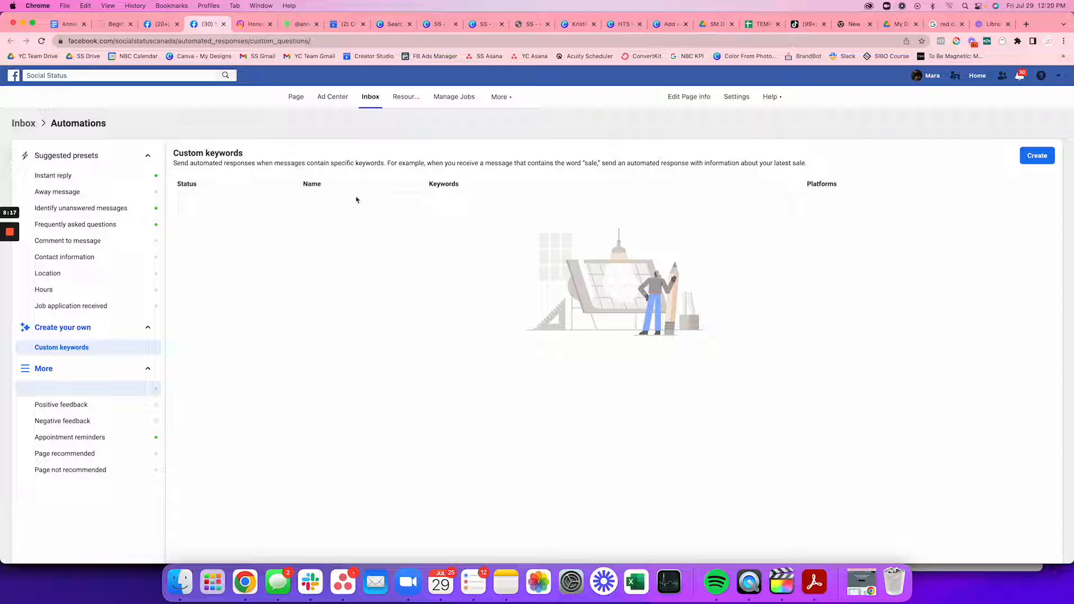
# Step: Review the Positive feedback preset's description and default message, and view the Negative feedback preset
pyautogui.click(102, 407)
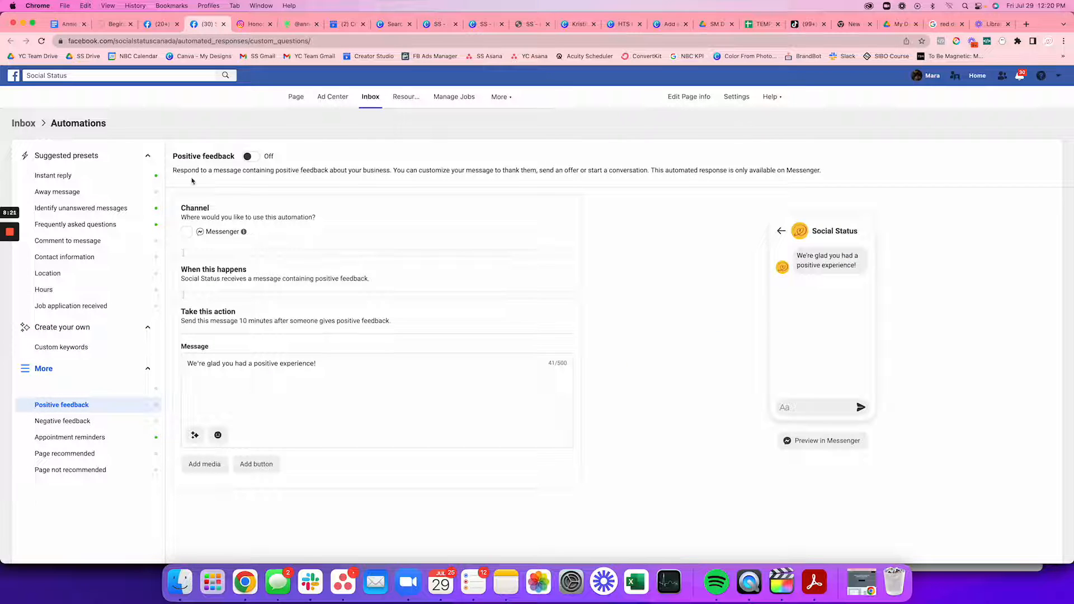
pyautogui.moveTo(390, 170); pyautogui.dragTo(170, 174)
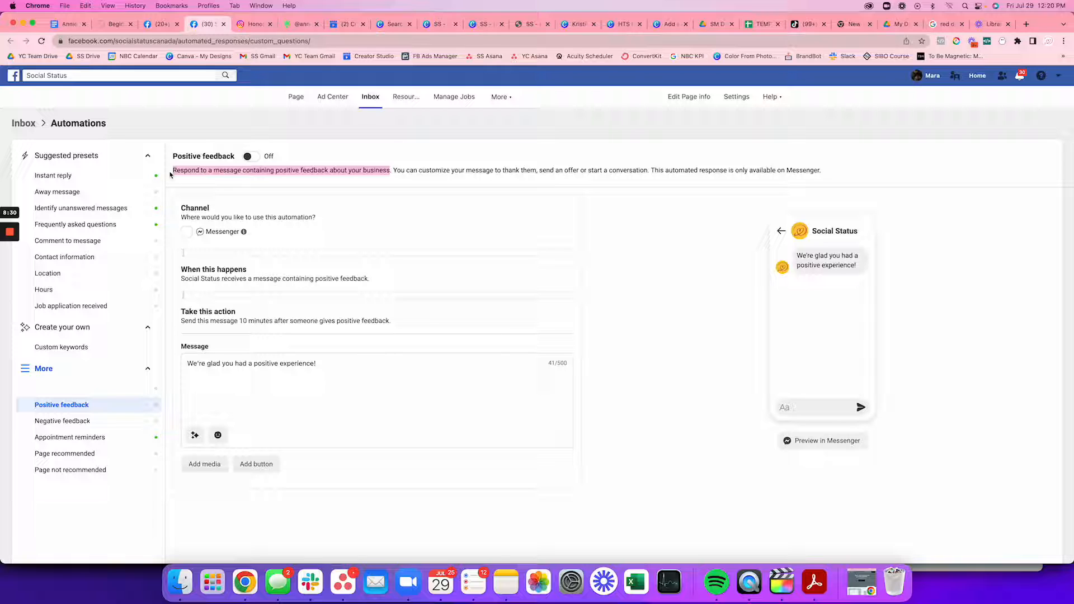
pyautogui.click(391, 171)
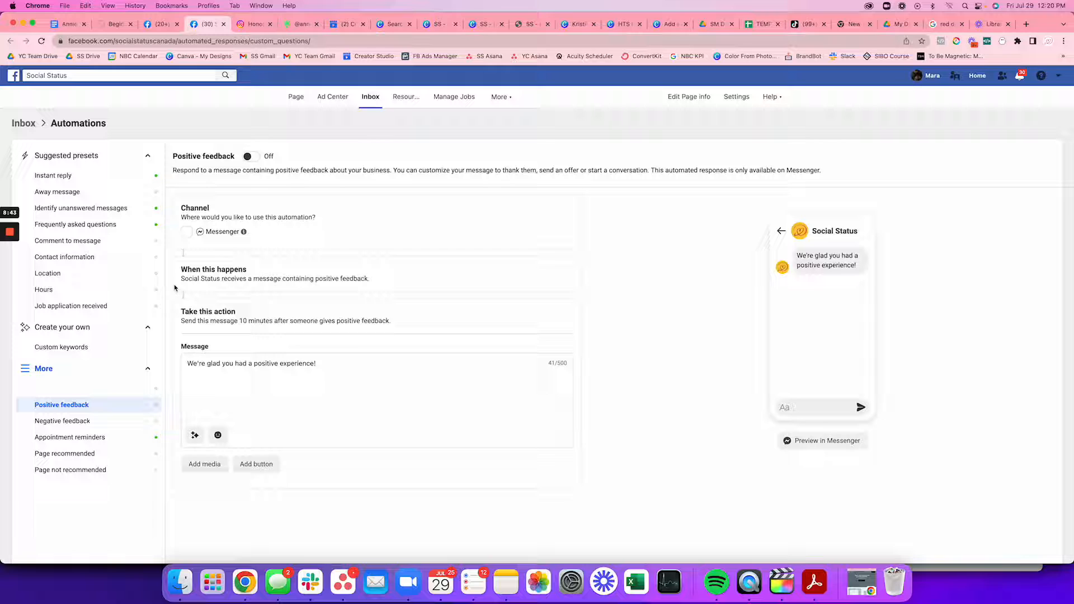
pyautogui.click(63, 420)
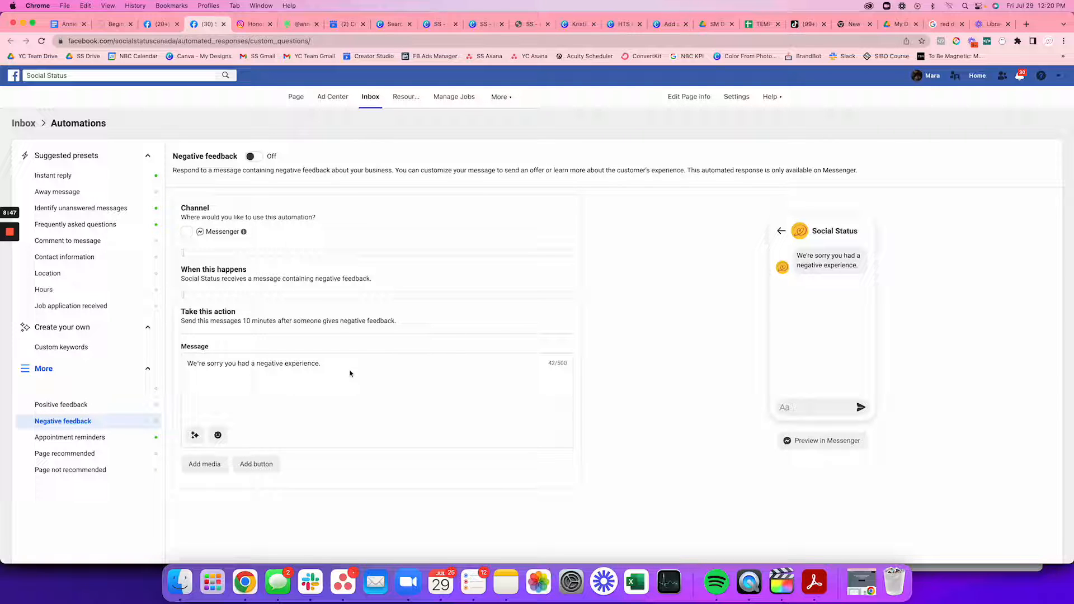
# Step: Review the default messages of the Appointment reminders, Page recommended and Page not recommended presets
pyautogui.click(107, 438)
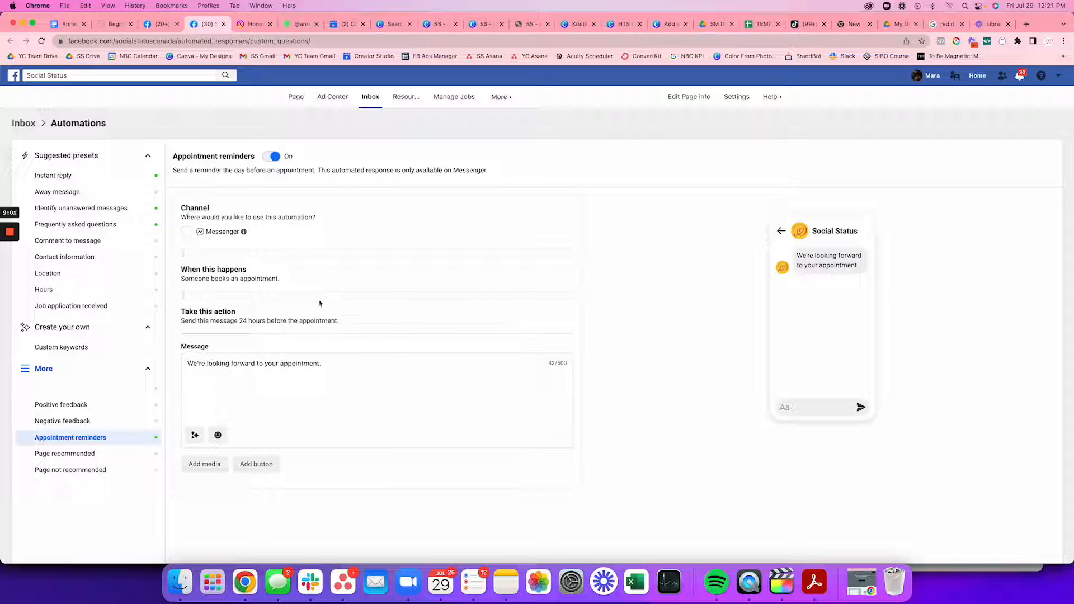
pyautogui.click(113, 458)
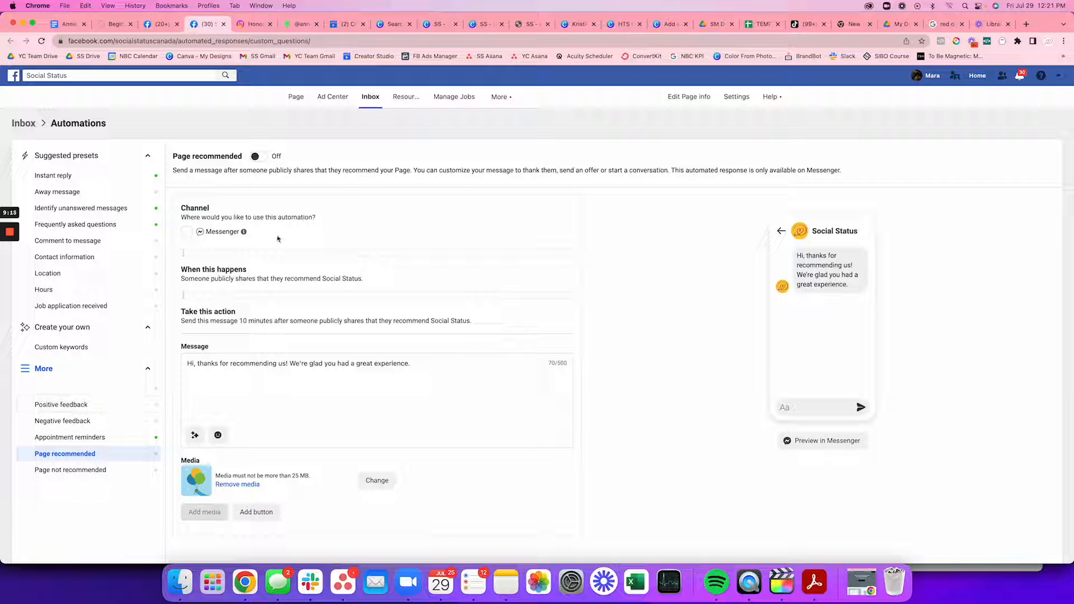
pyautogui.click(436, 364)
pyautogui.click(71, 470)
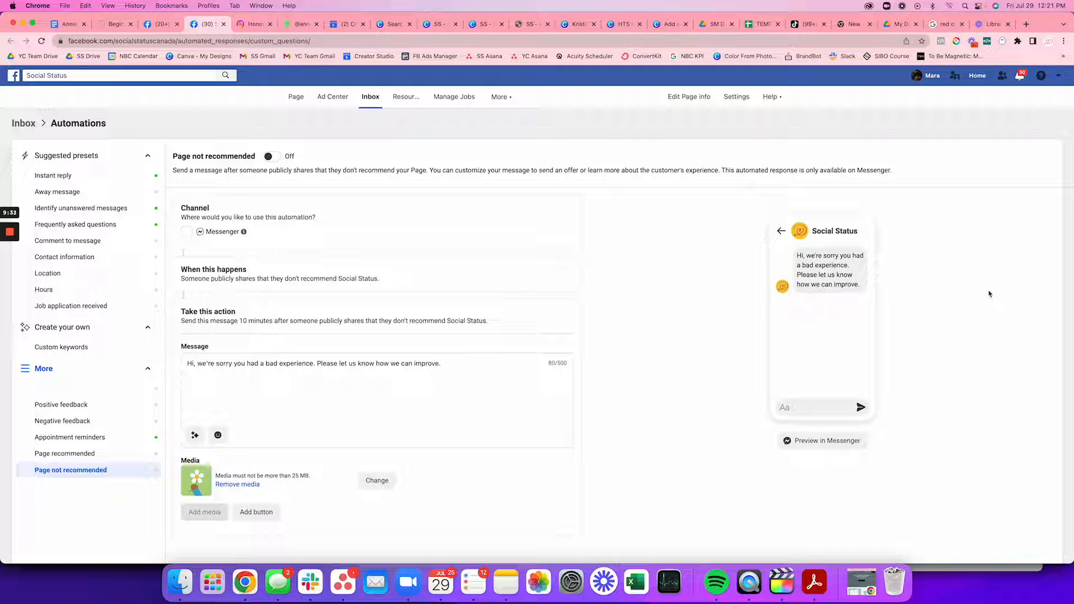
pyautogui.click(449, 363)
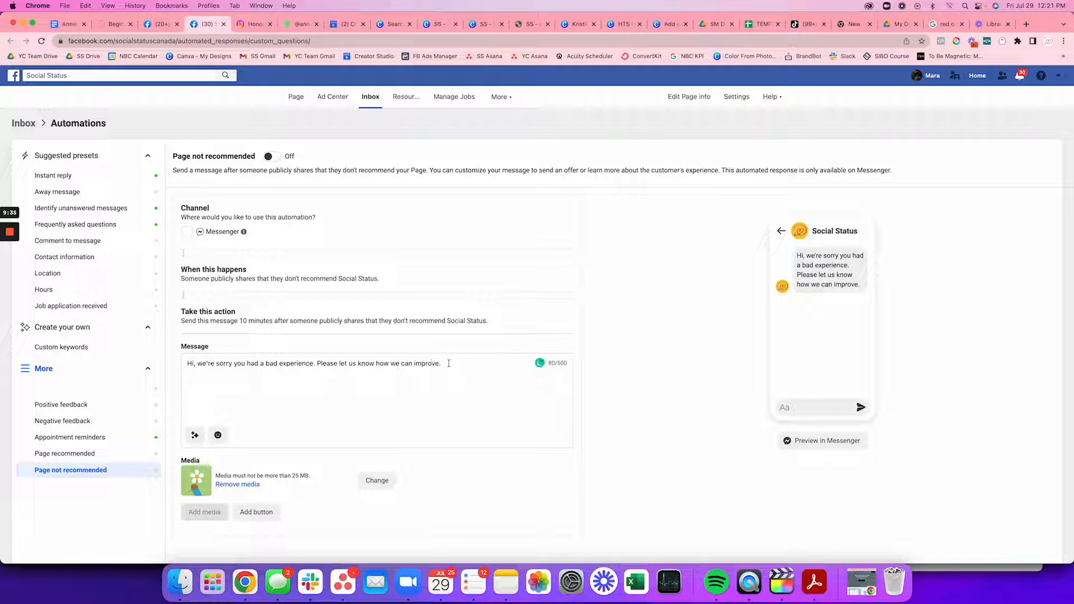